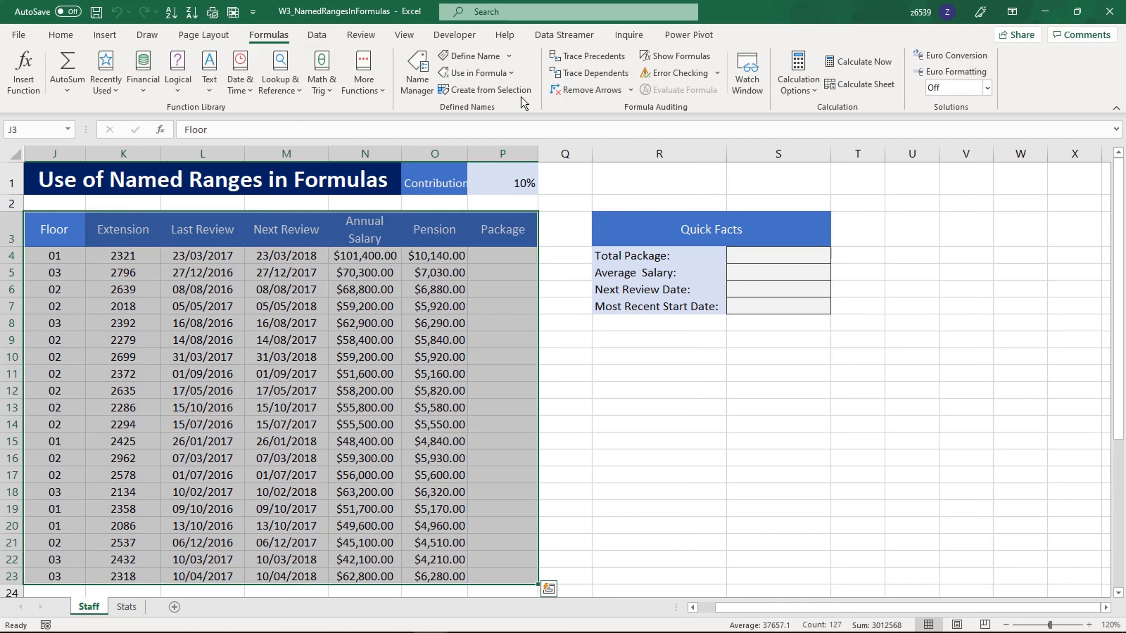
Create named ranges from the selected staff table, using only the top row as the source of names
click(512, 90)
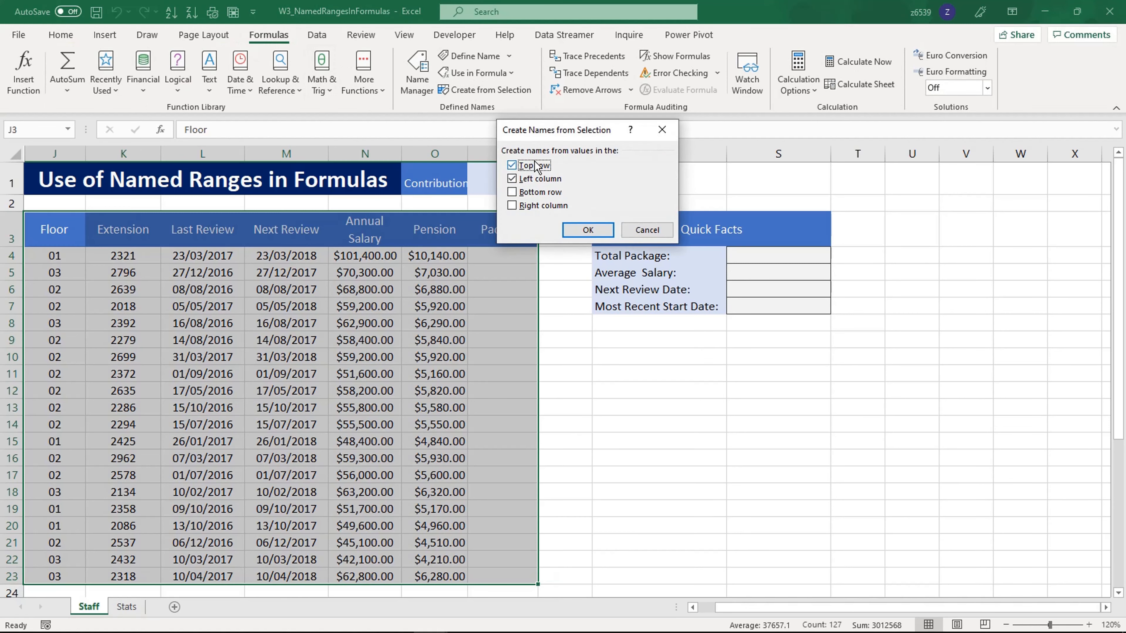
click(536, 178)
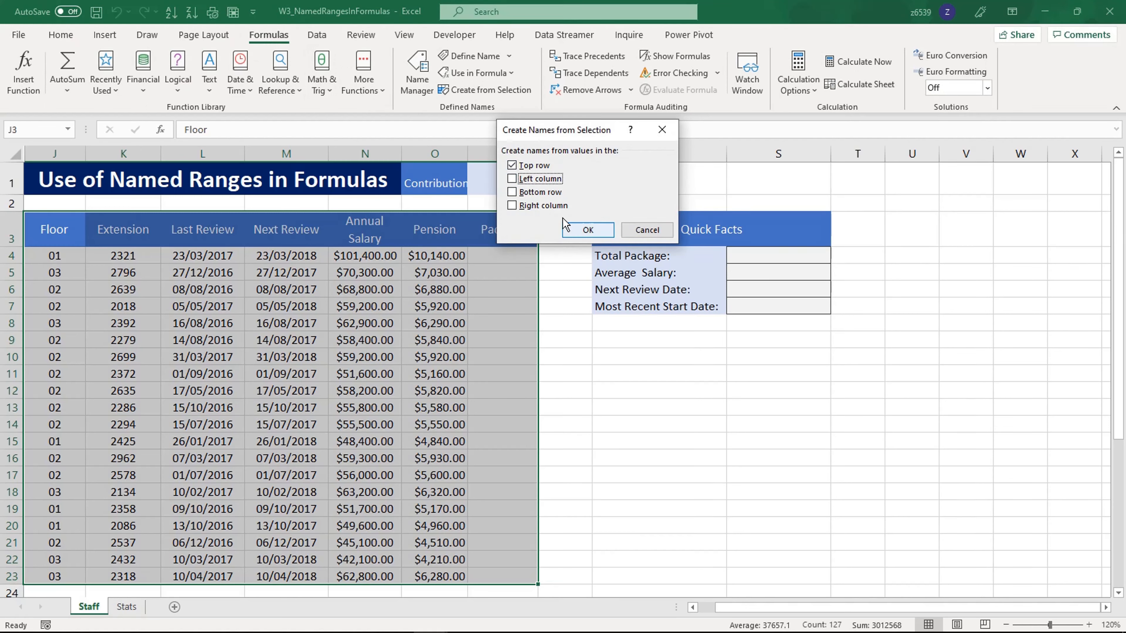
click(588, 230)
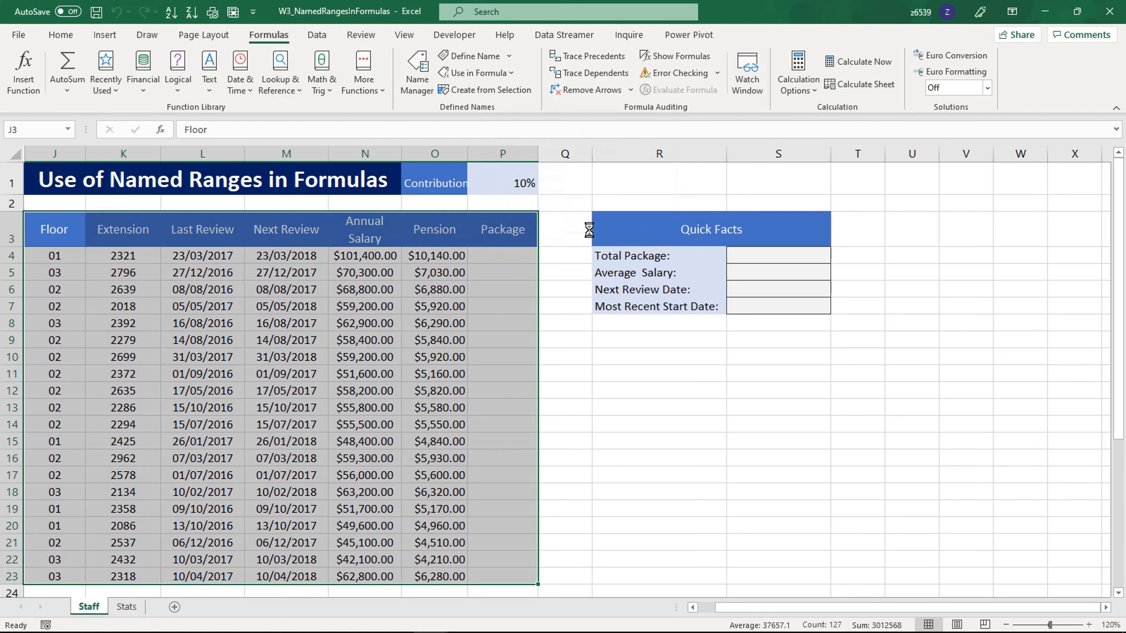
click(492, 318)
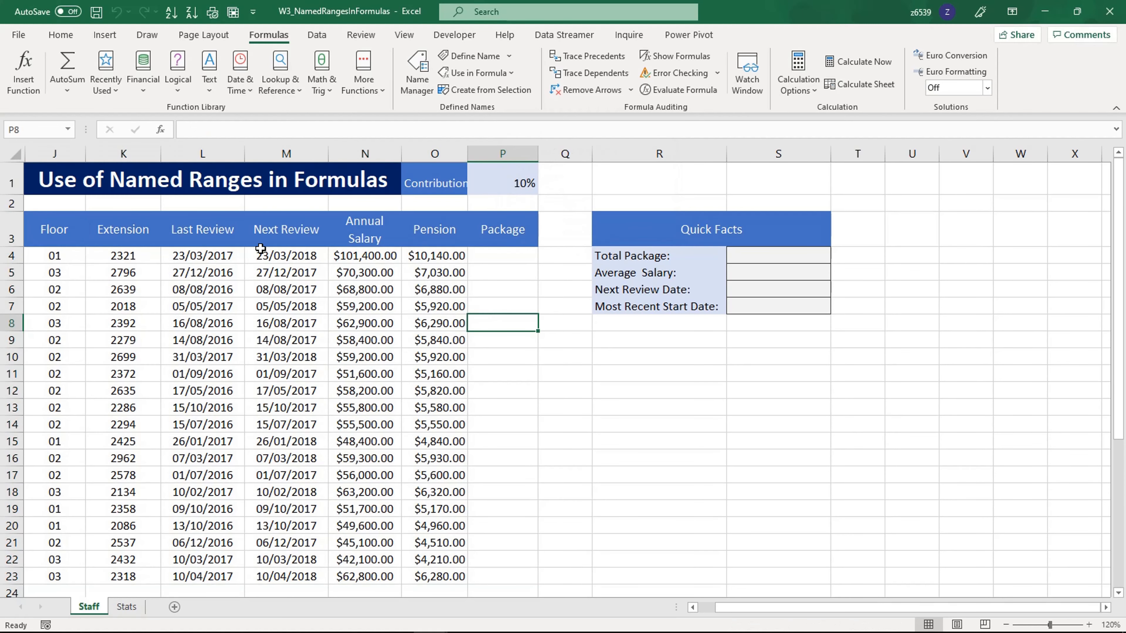
Examine the Next Review, Annual Salary, Pension and Package columns and the Total Package cell in Quick Facts
click(272, 232)
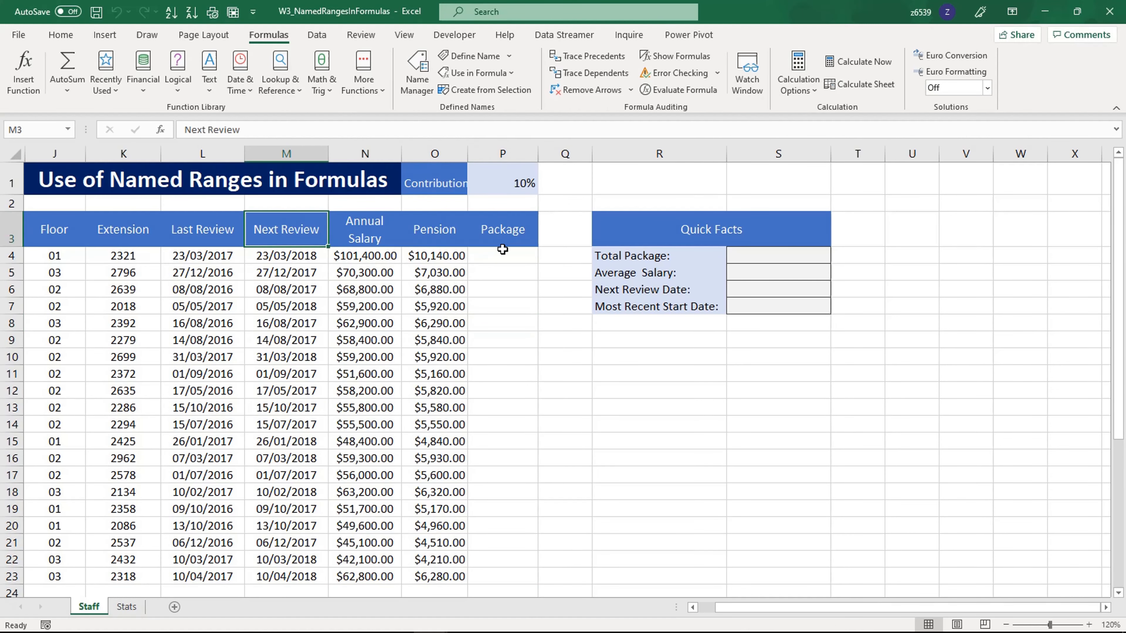
click(754, 256)
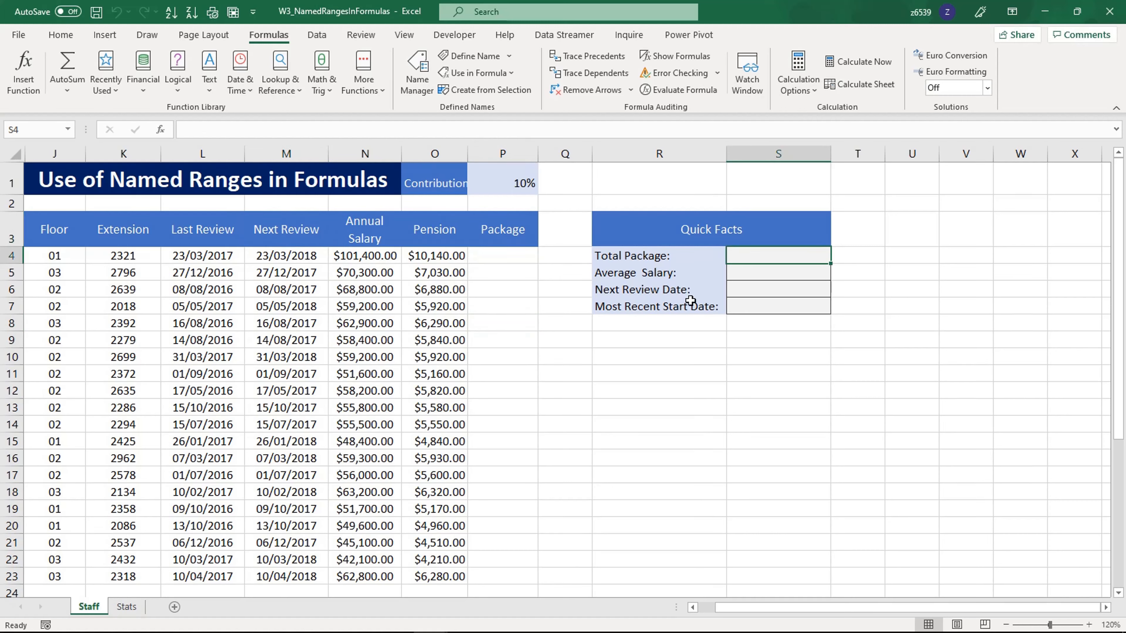
click(381, 259)
drag(381, 277, 375, 525)
click(499, 255)
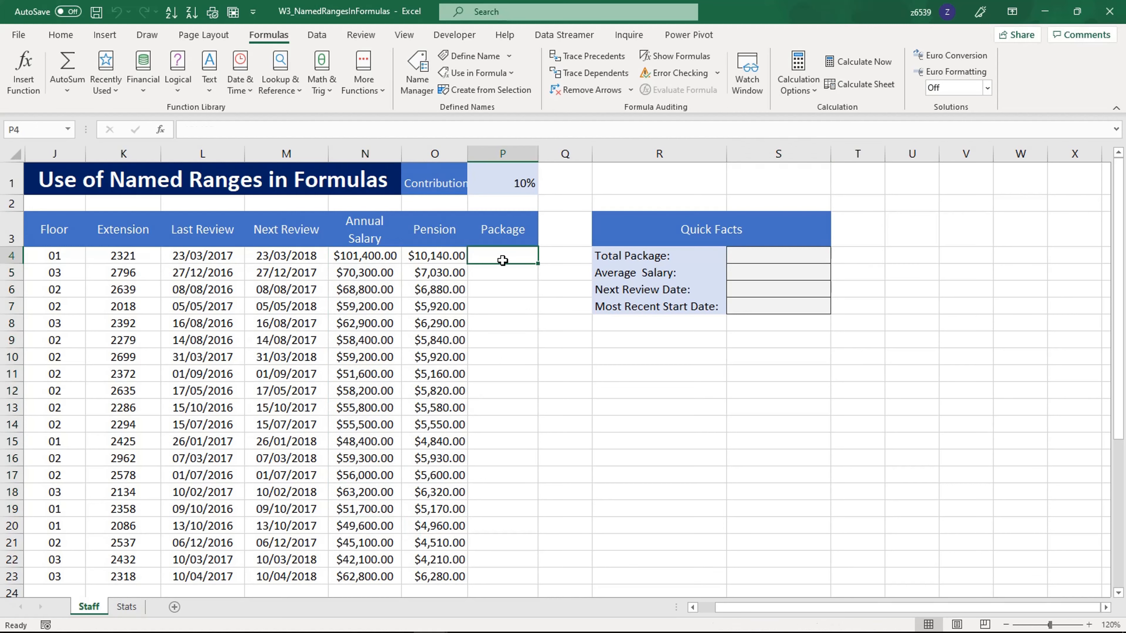
drag(500, 255, 503, 553)
click(502, 441)
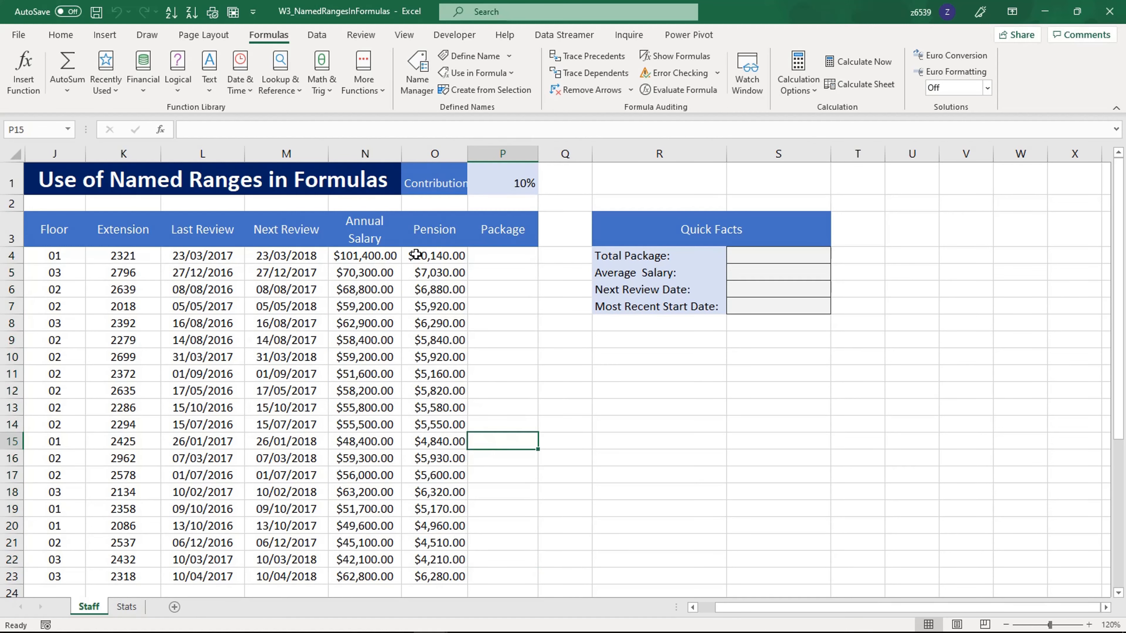
click(389, 255)
click(430, 256)
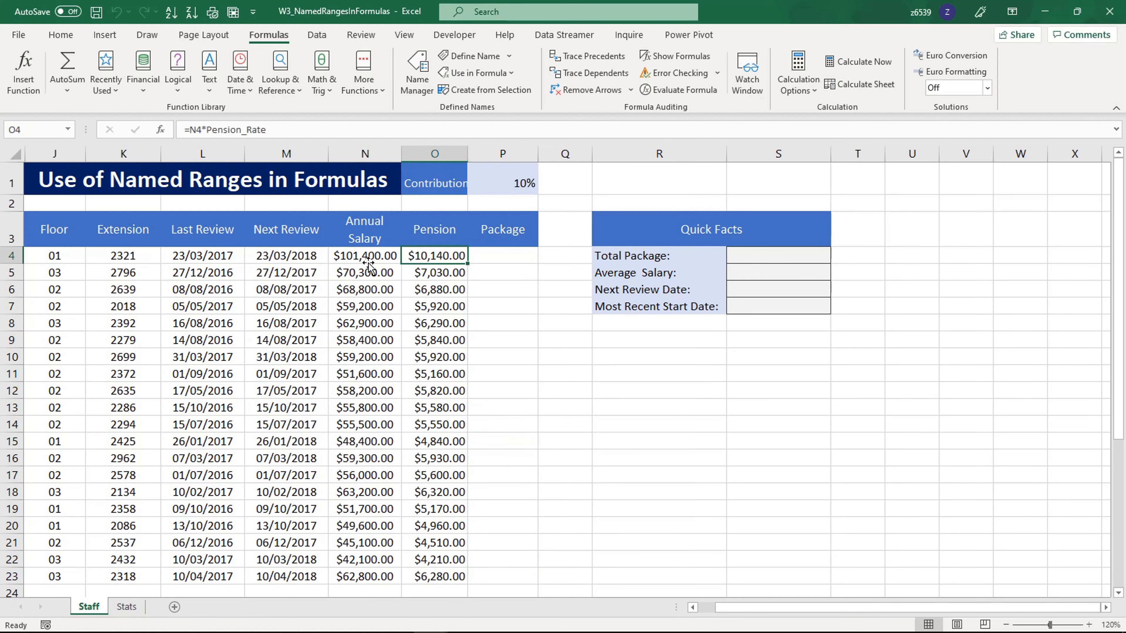
Enter =Annual_Salary+Pension in cell P4 to calculate the Package for all staff rows
click(509, 256)
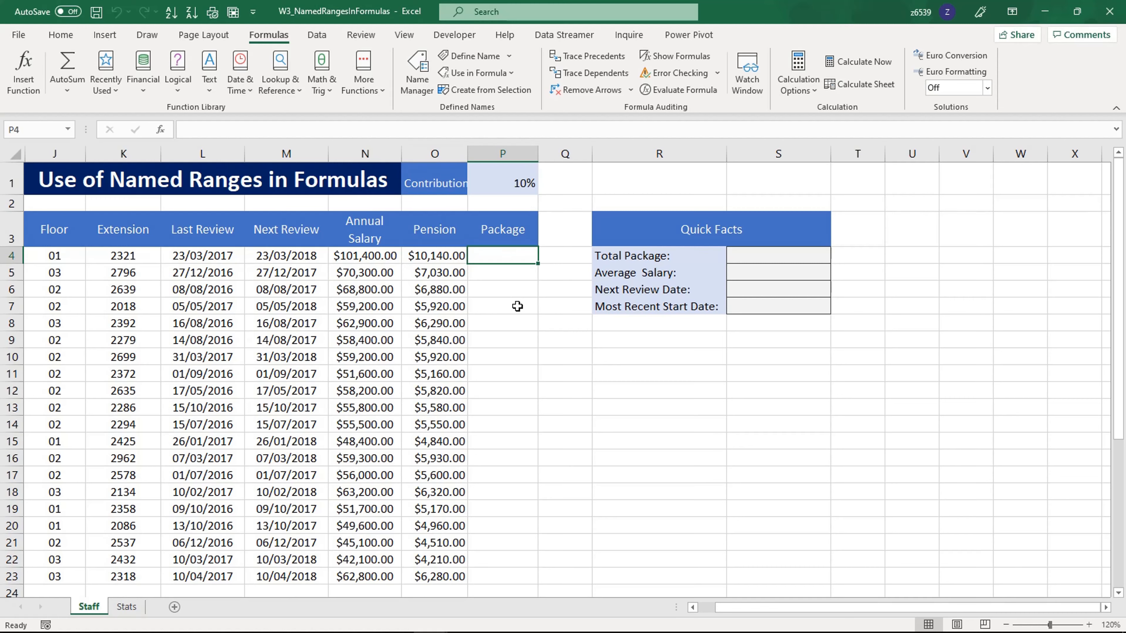
text(=an)
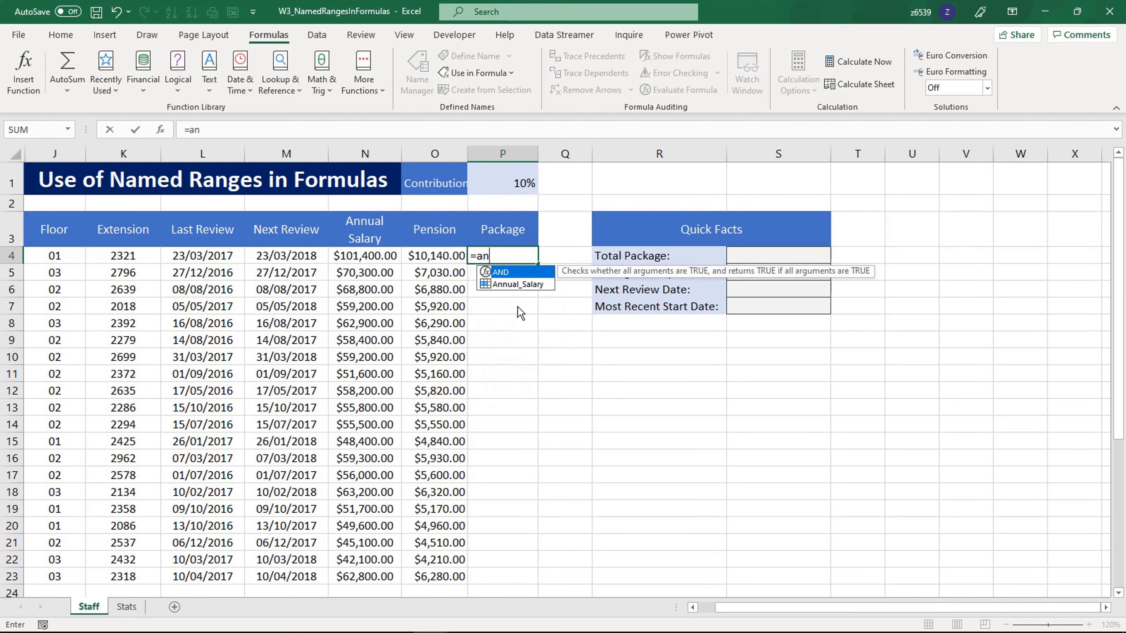
click(516, 284)
double_click(516, 284)
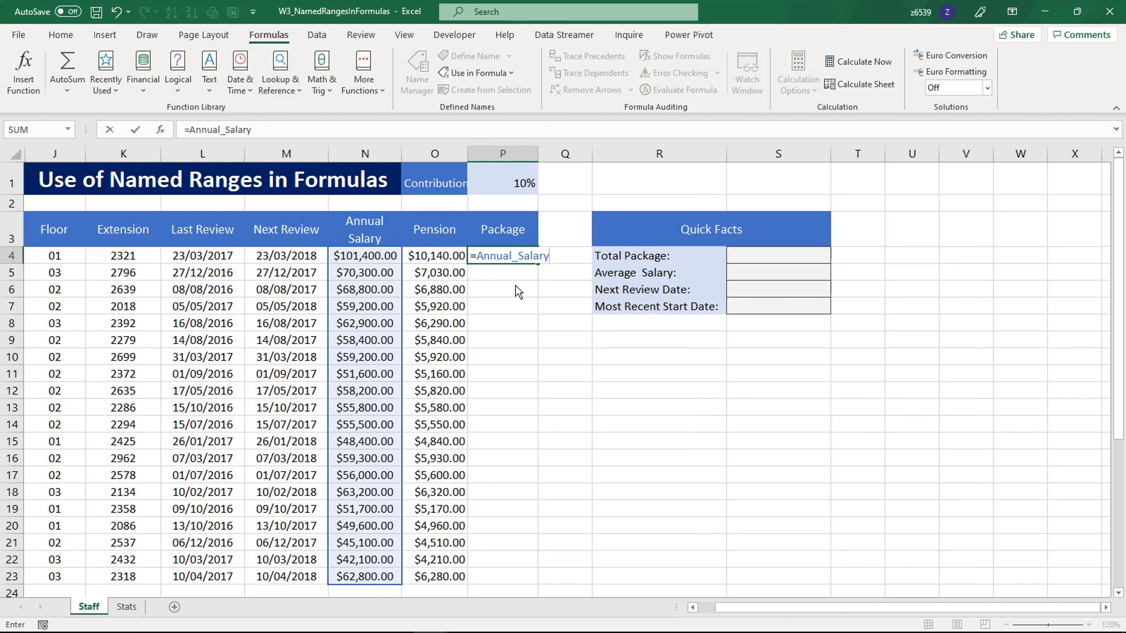
text(+pe)
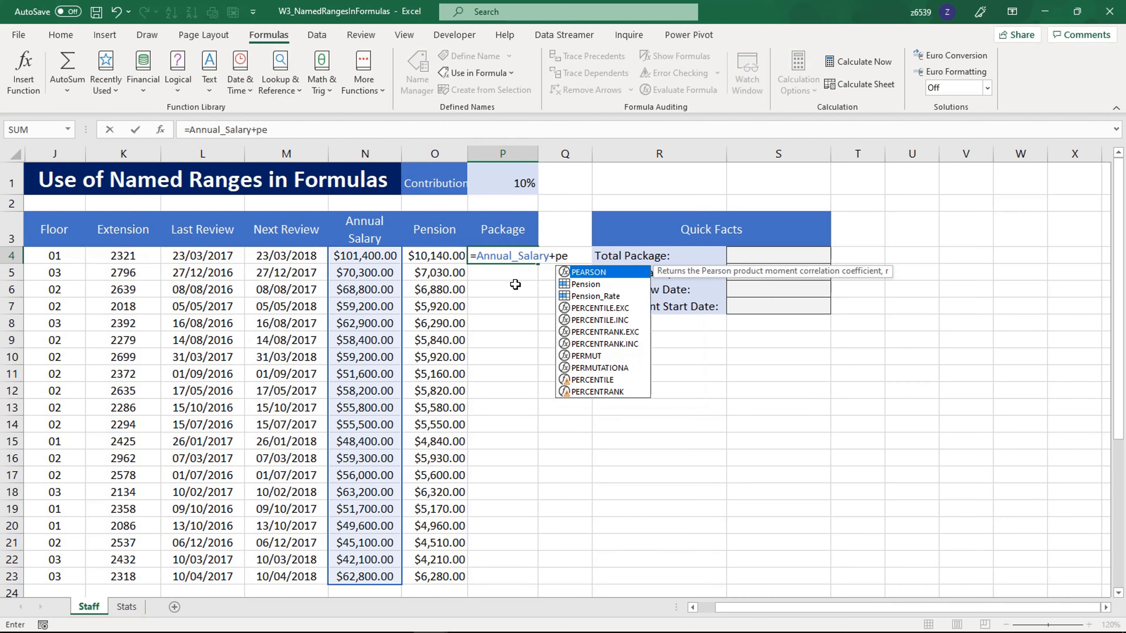
text(n)
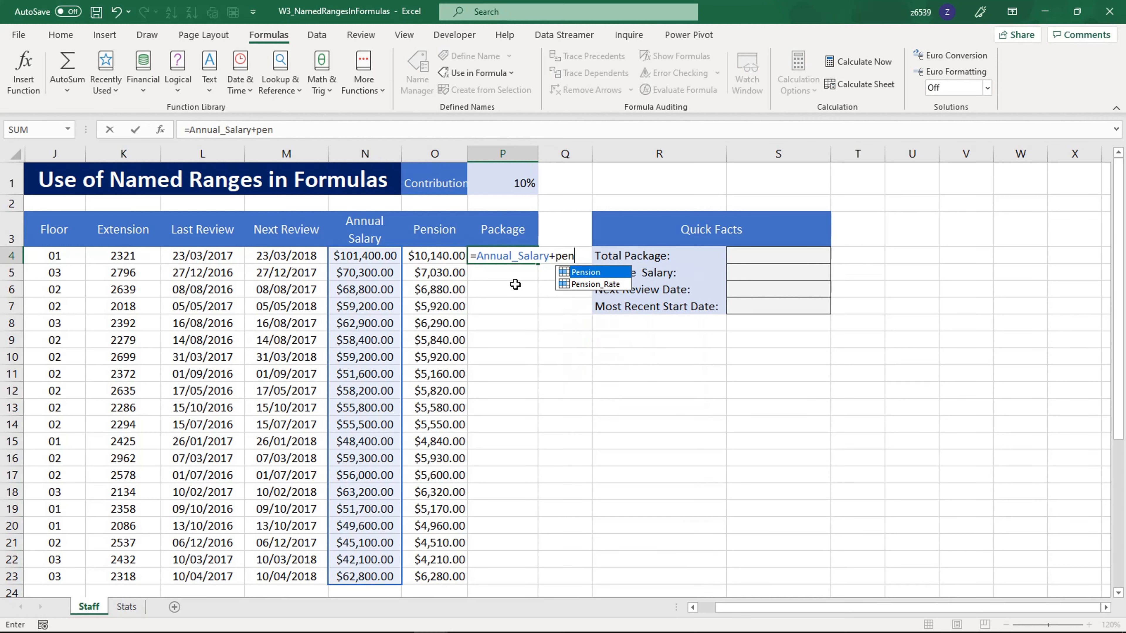
double_click(587, 275)
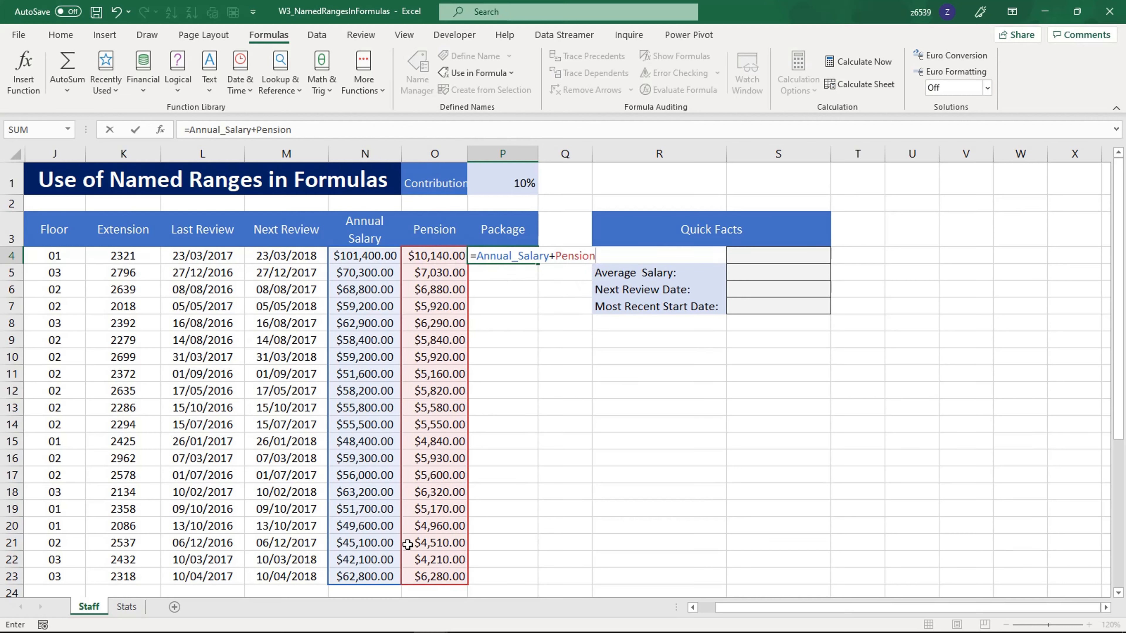
key(Return)
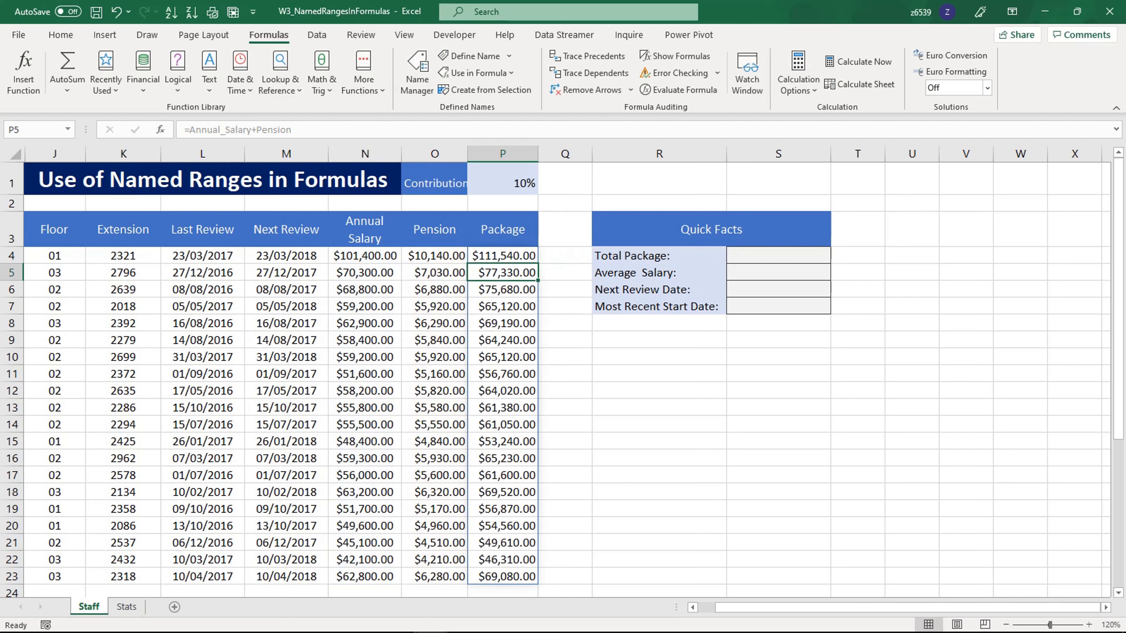
Inspect the formulas in the filled Package cells and in the neighbouring Annual Salary and Pension cells
click(558, 492)
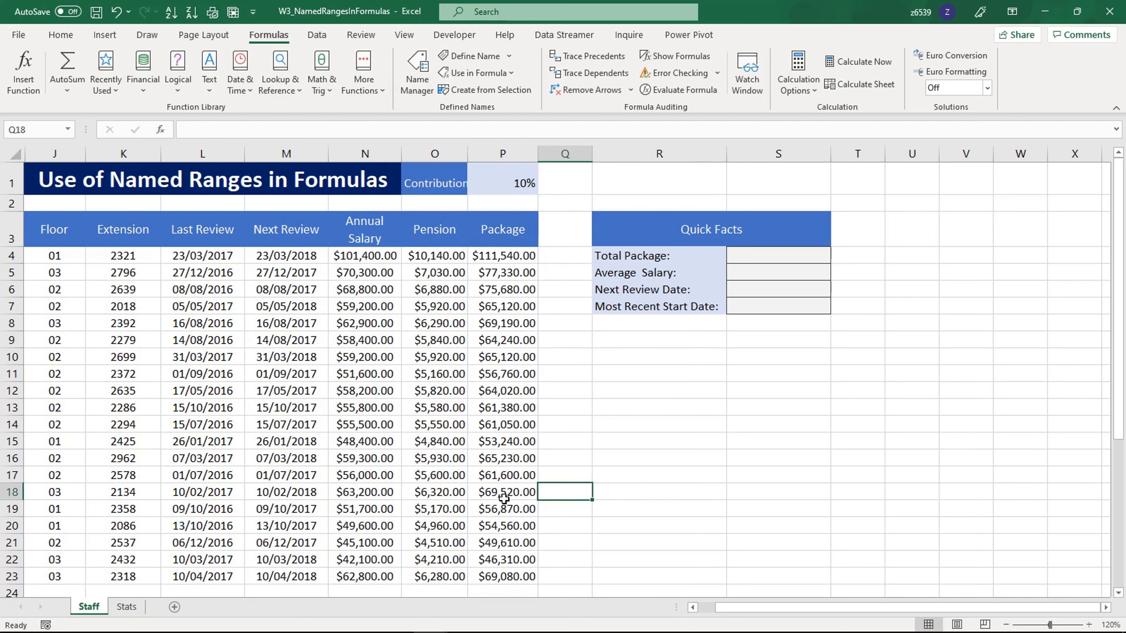
click(507, 461)
key(BackSpace)
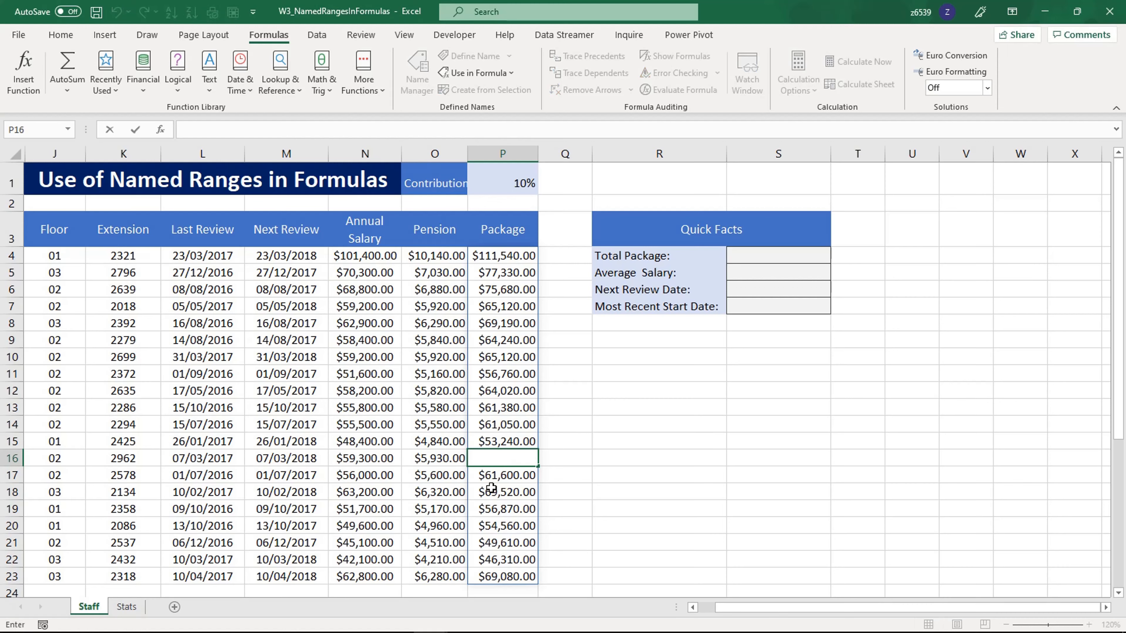
key(Escape)
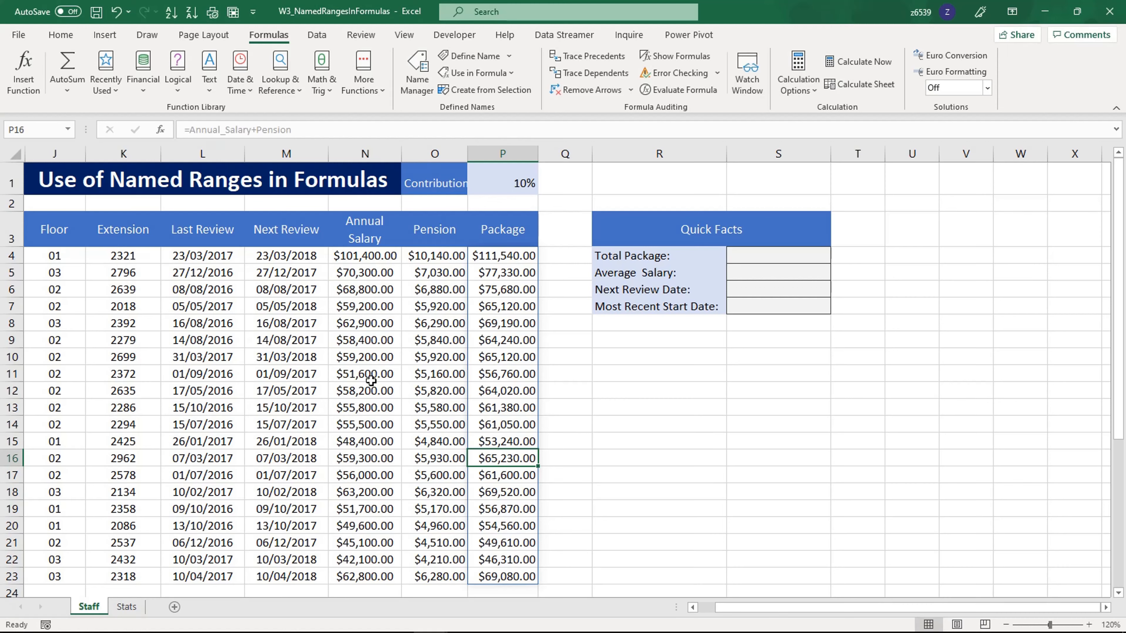
click(364, 443)
click(421, 456)
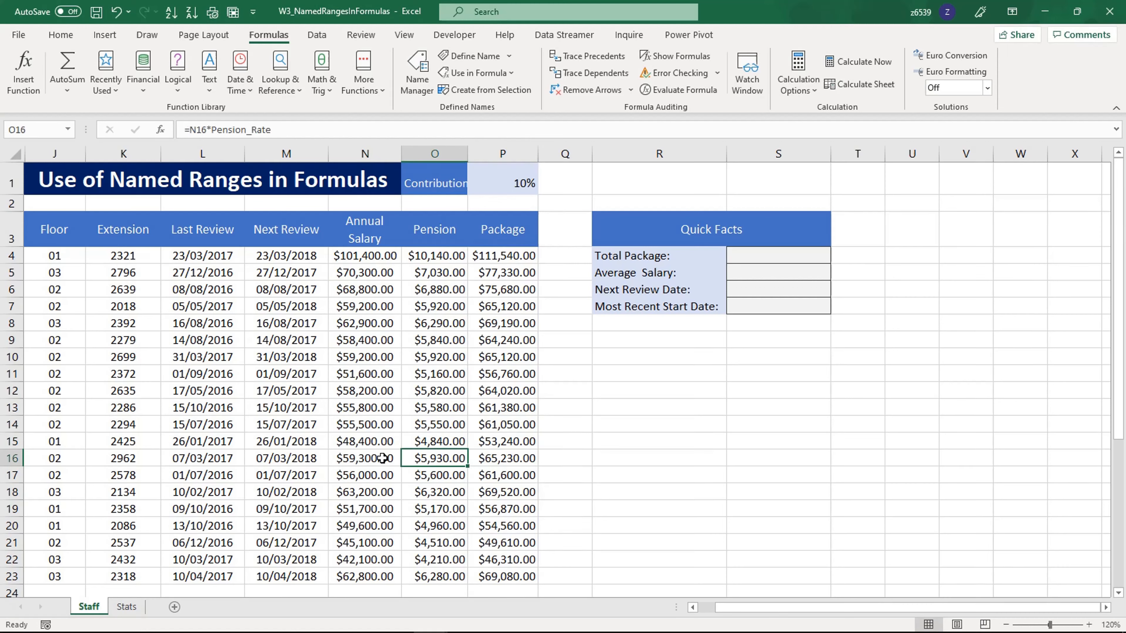
click(445, 419)
click(504, 380)
Calculate the Total Package in cell S4 with a SUM formula over the Package named range
click(793, 258)
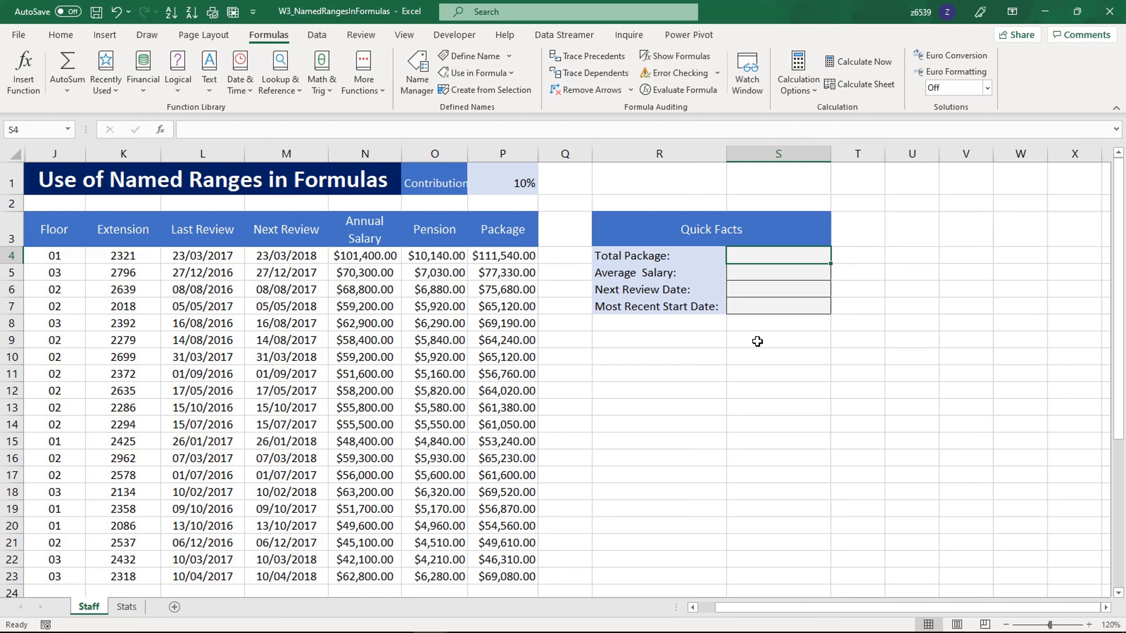
text(=)
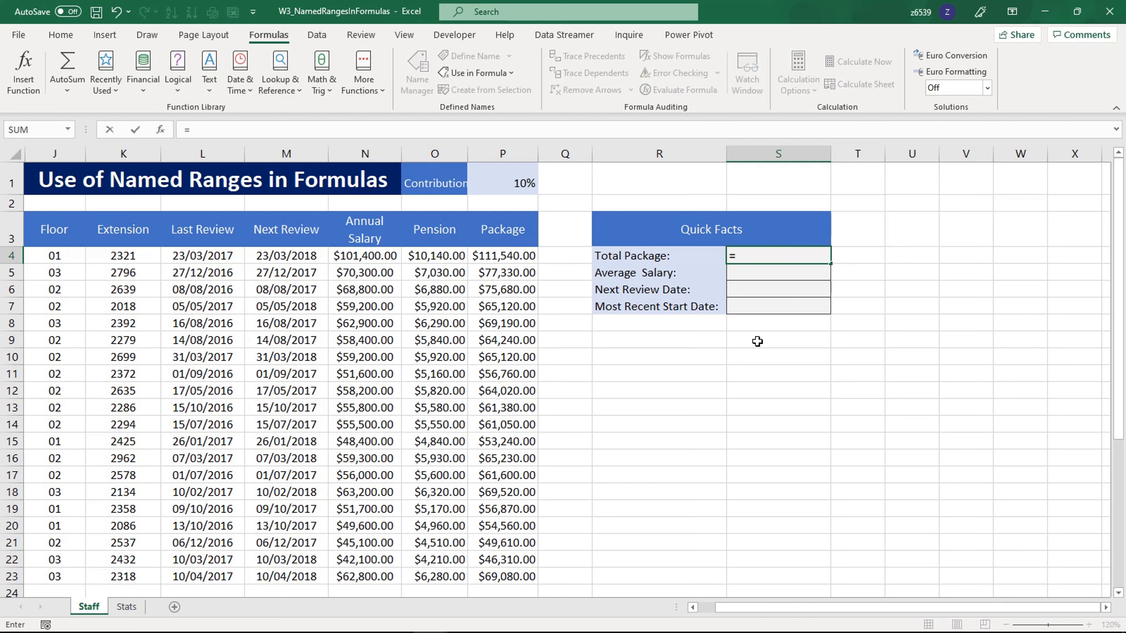
text(sum)
key(Tab)
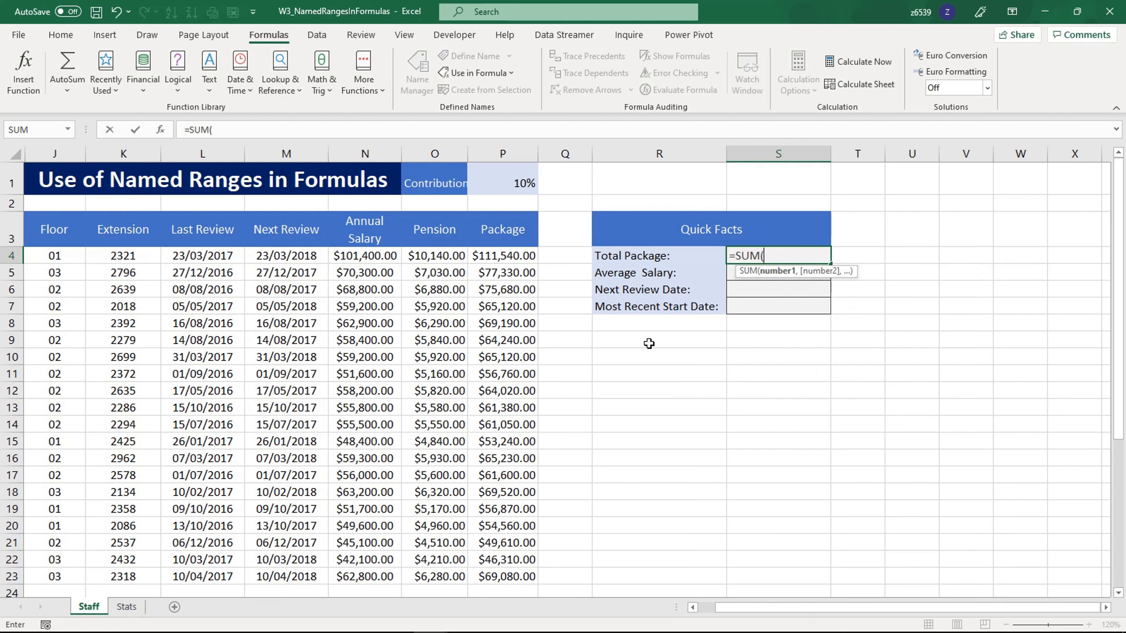
text(pa)
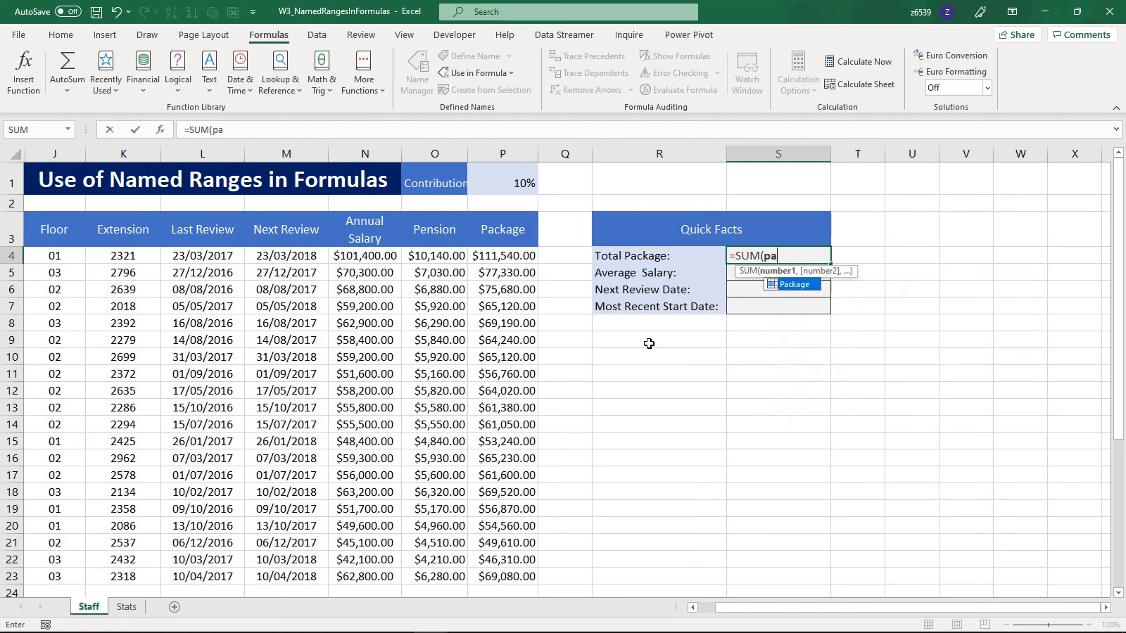
text(c)
key(Tab)
key(Return)
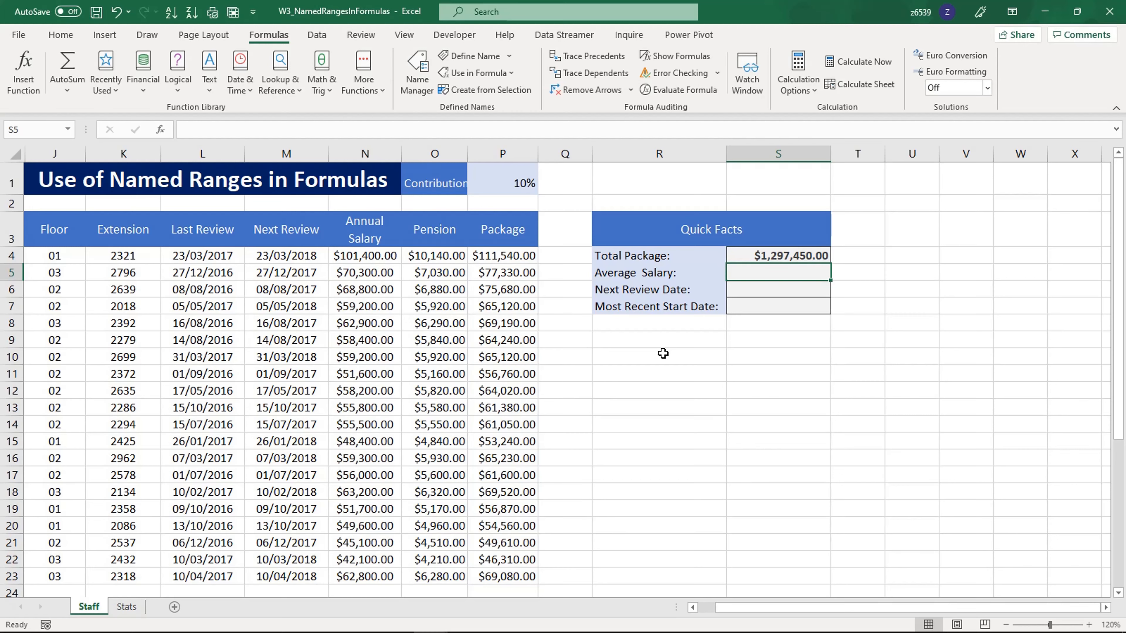
Calculate the Average Salary in cell S5 with =AVERAGE(Annual_Salary)
text(=)
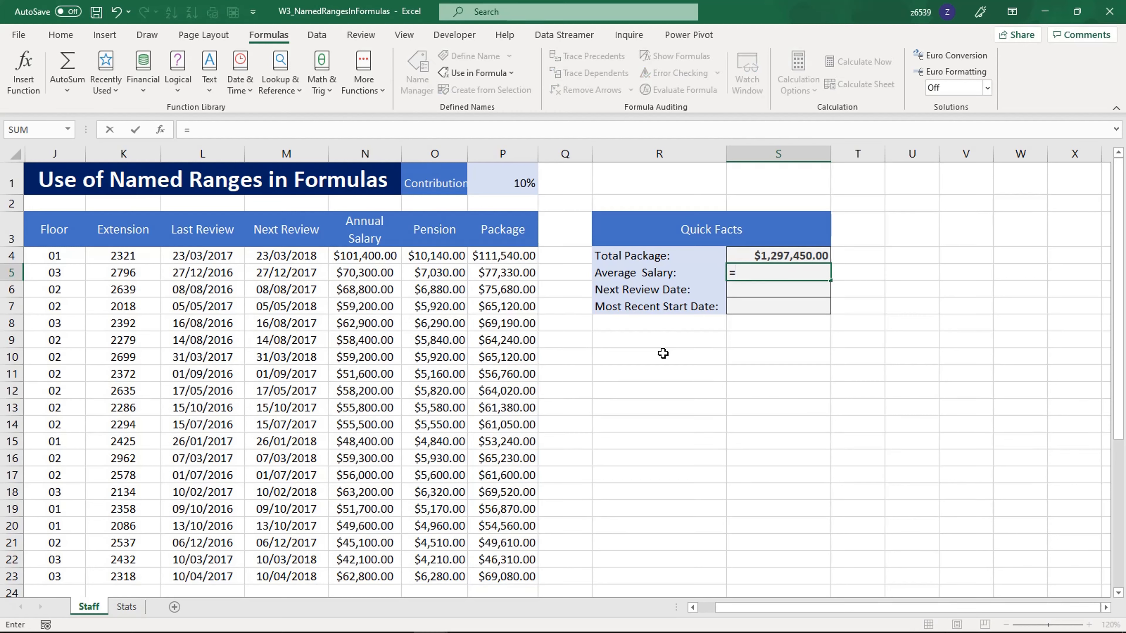
text(av)
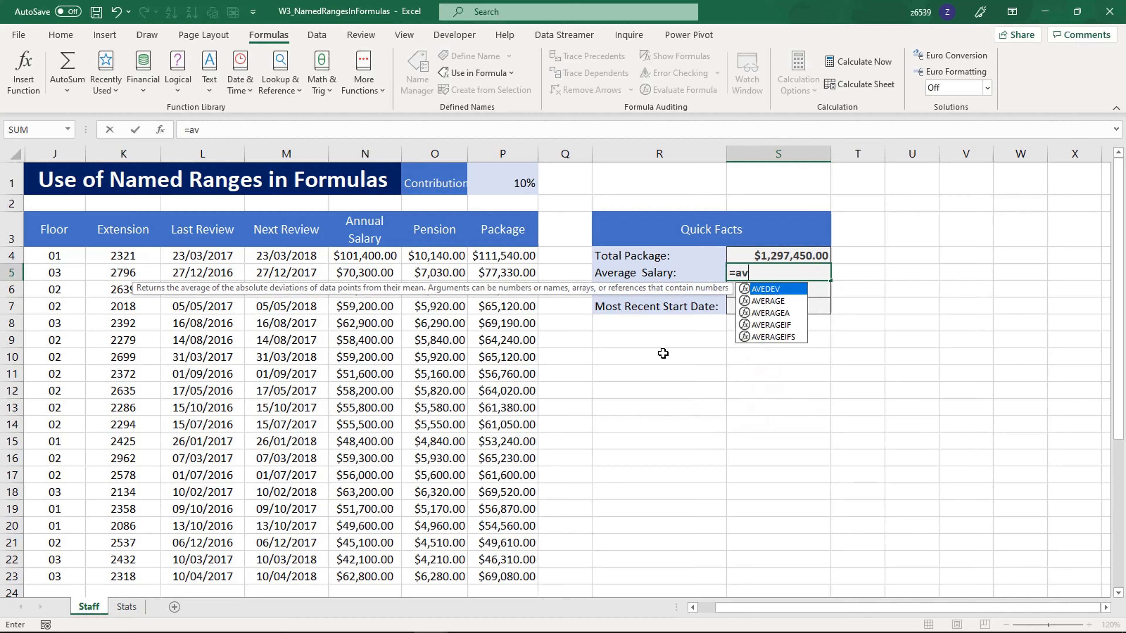
text(e)
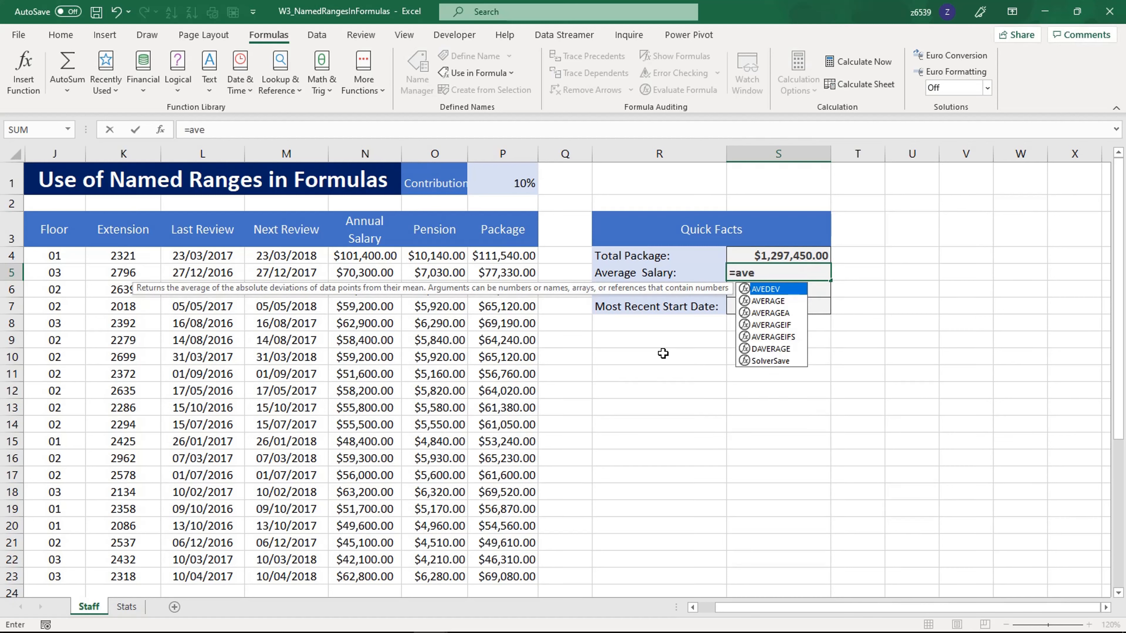
key(Down)
key(Tab)
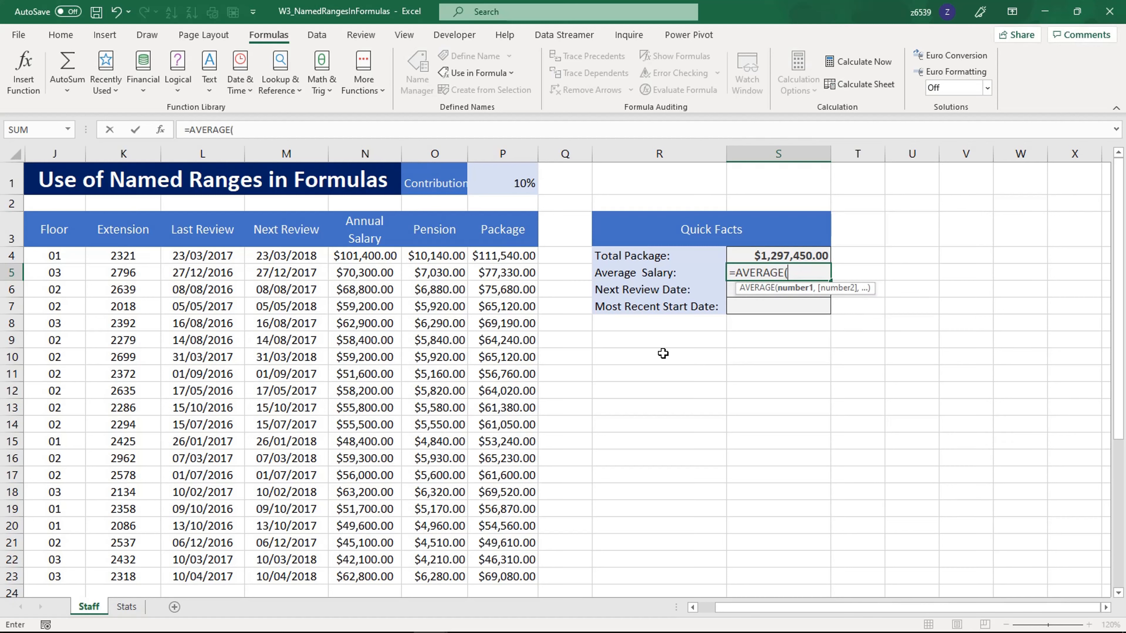
text(ann)
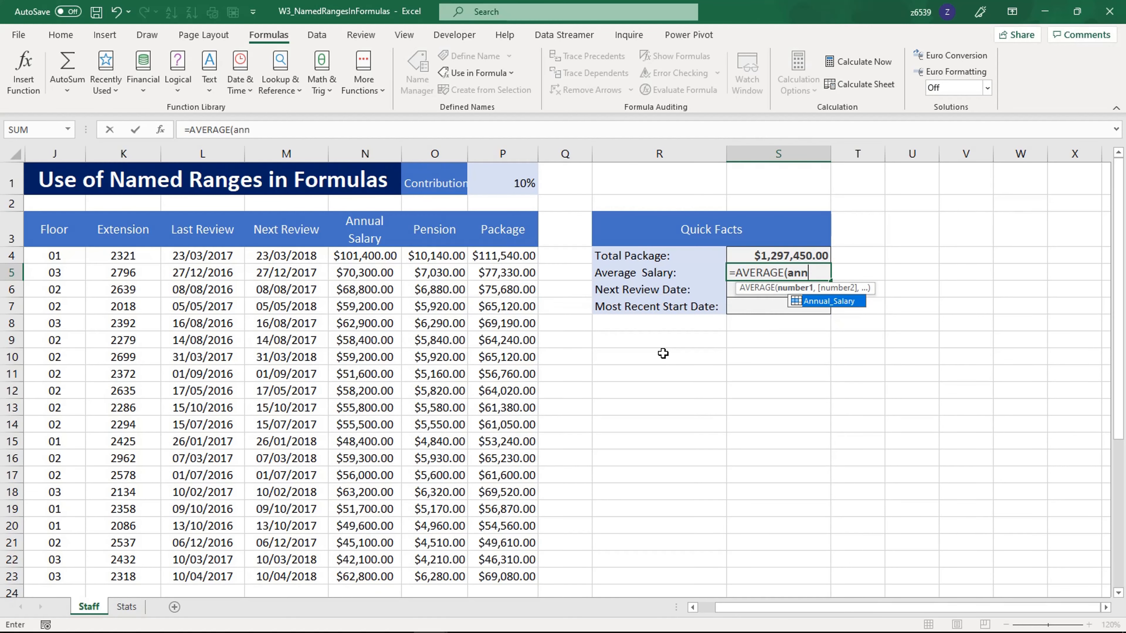
key(Tab)
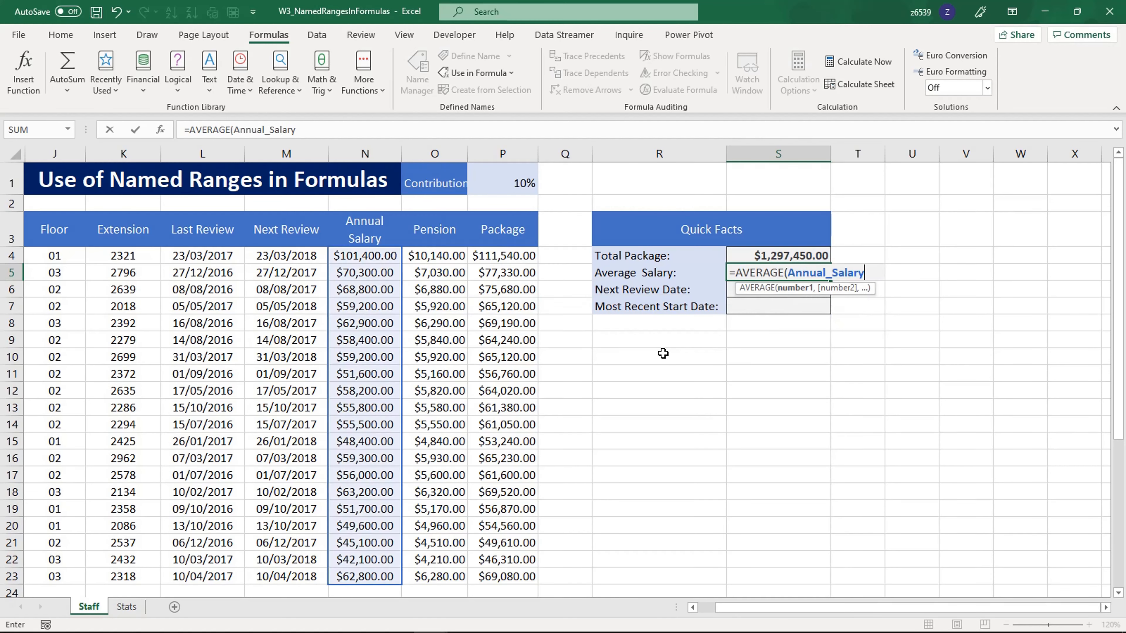
text())
key(Return)
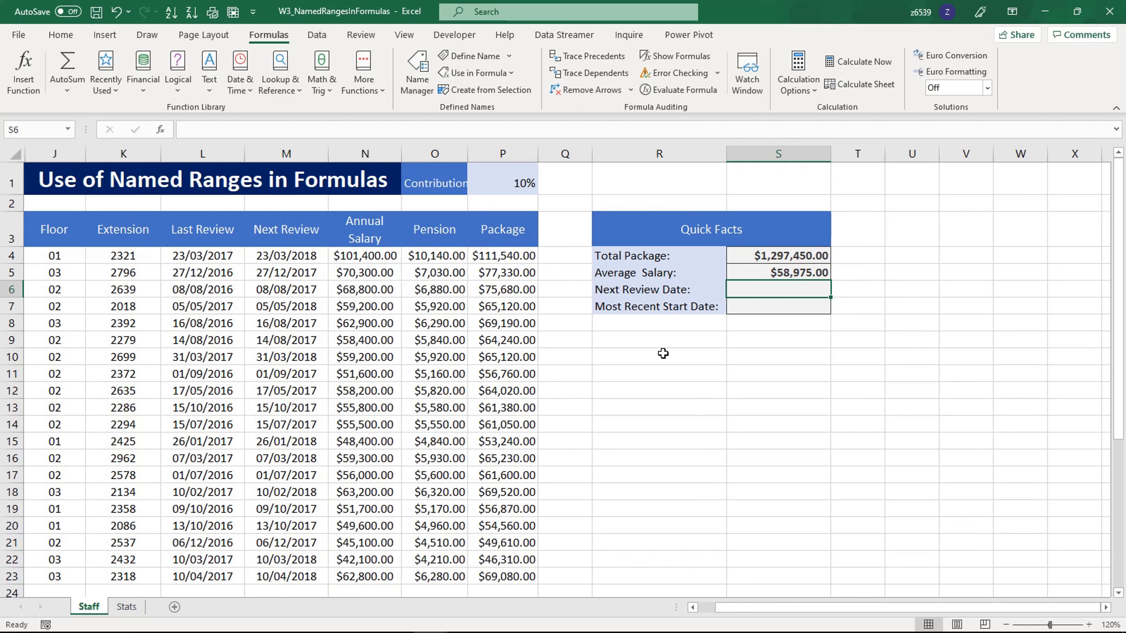
Try to calculate the Next Review Date in cell S6 with =MIN(next)
text(=min)
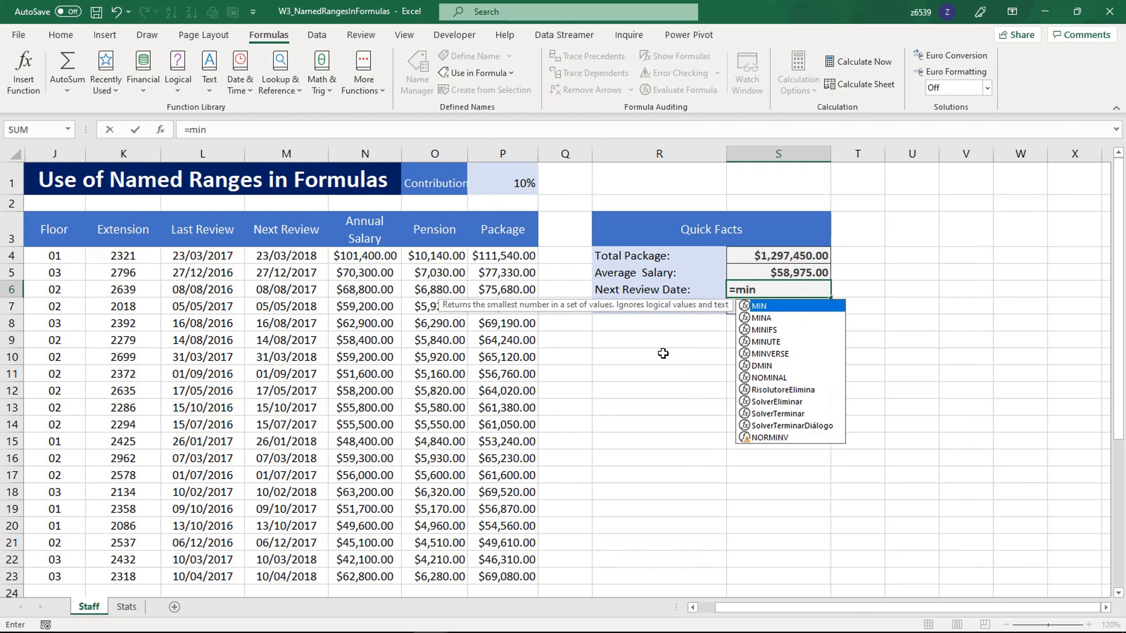
key(Tab)
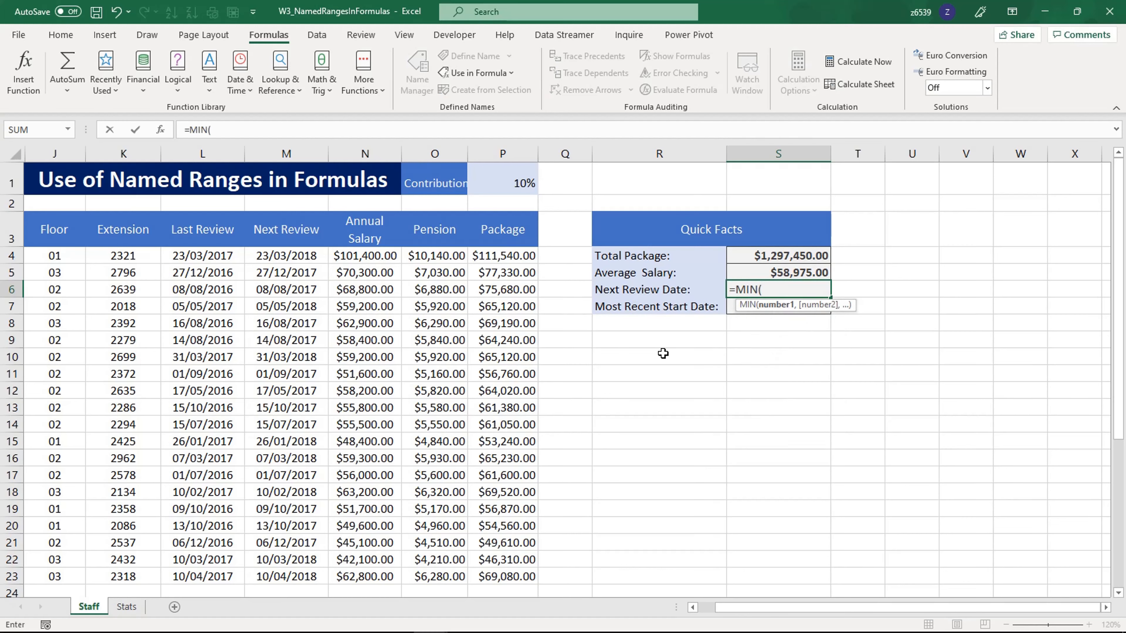
text(ne)
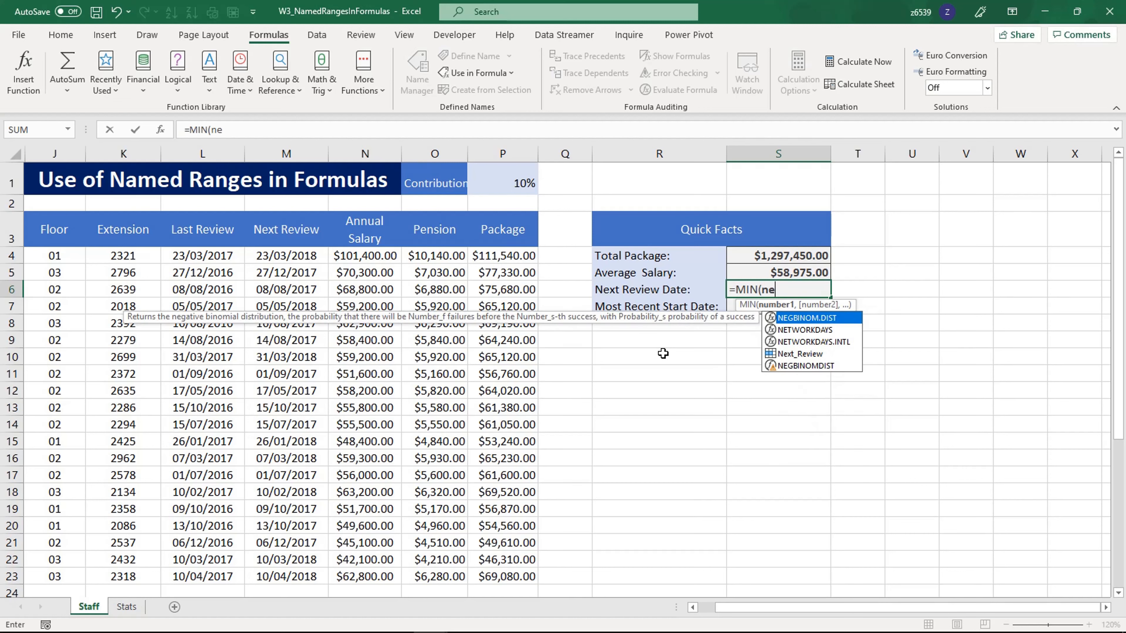
text(xt)
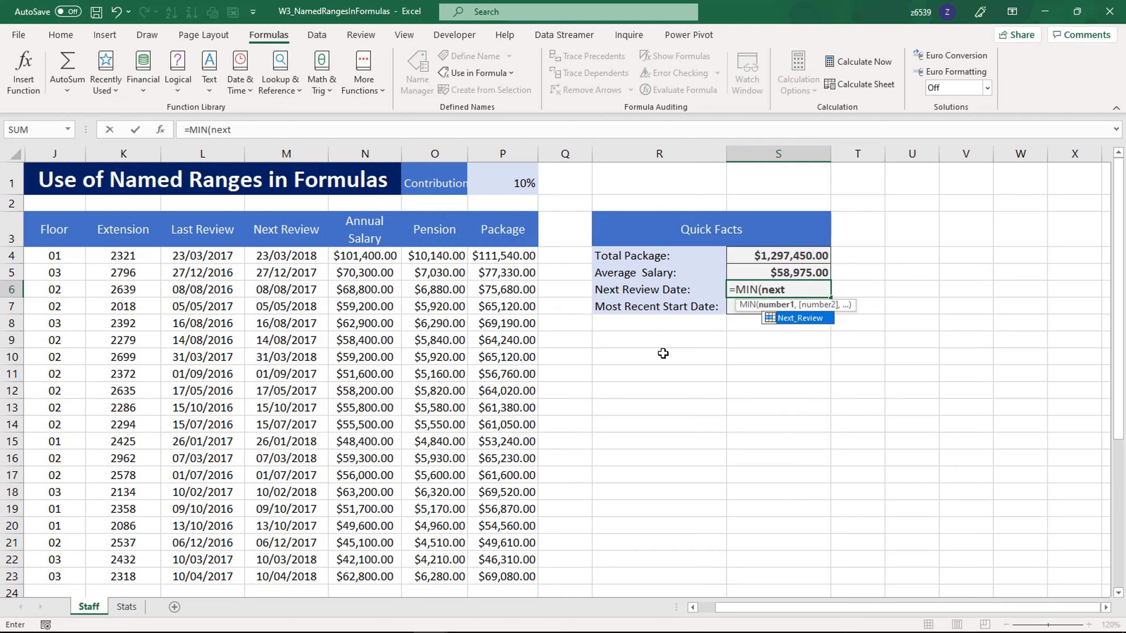
key(Return)
key(Up)
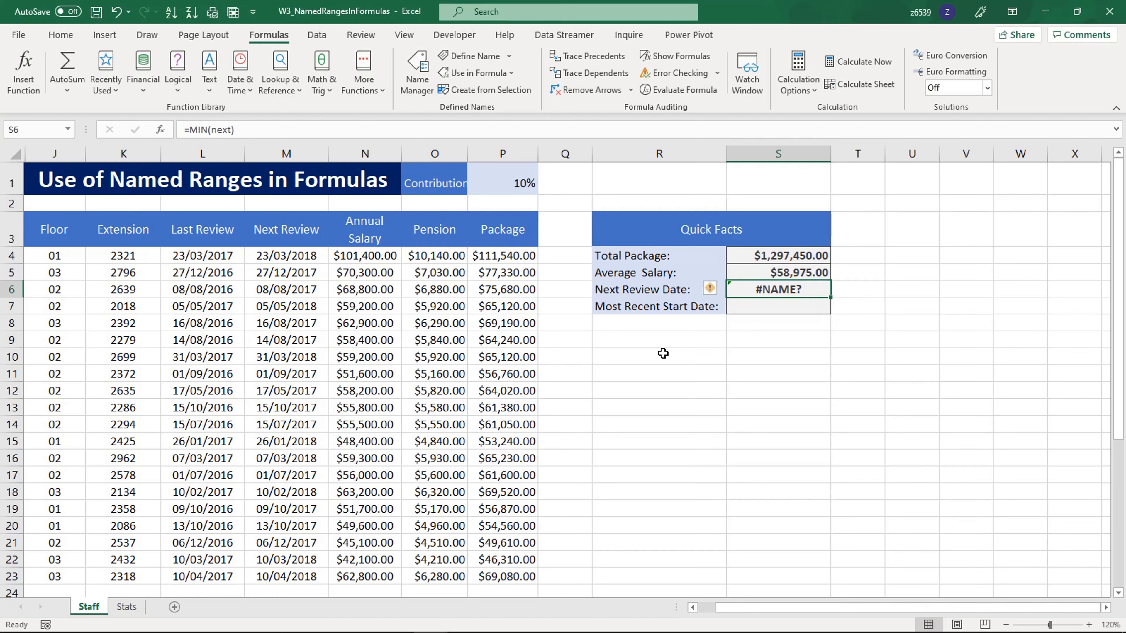
Correct the Next Review Date formula in cell S6 to =MIN(Next_Review)
click(253, 129)
key(BackSpace)
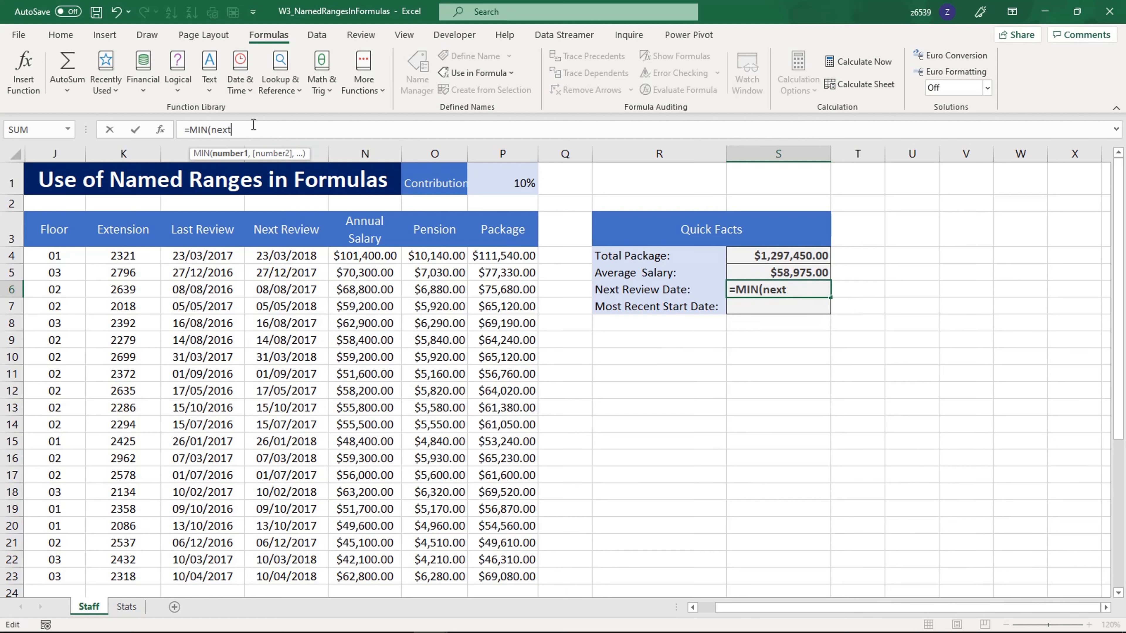
key(BackSpace)
key(BackSpace)
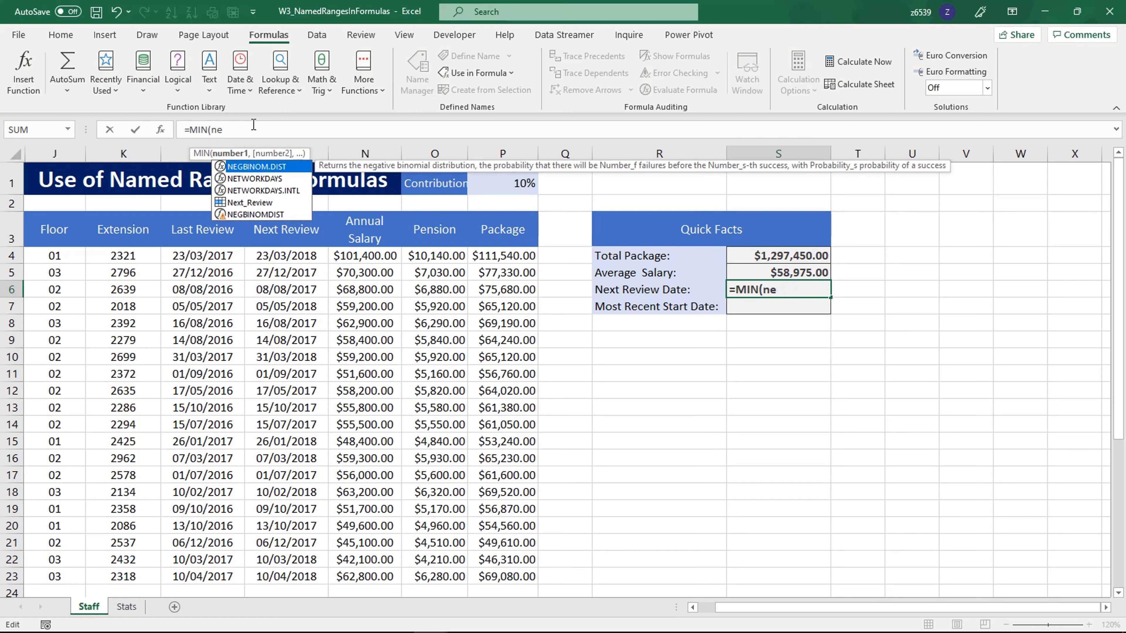
text(xt)
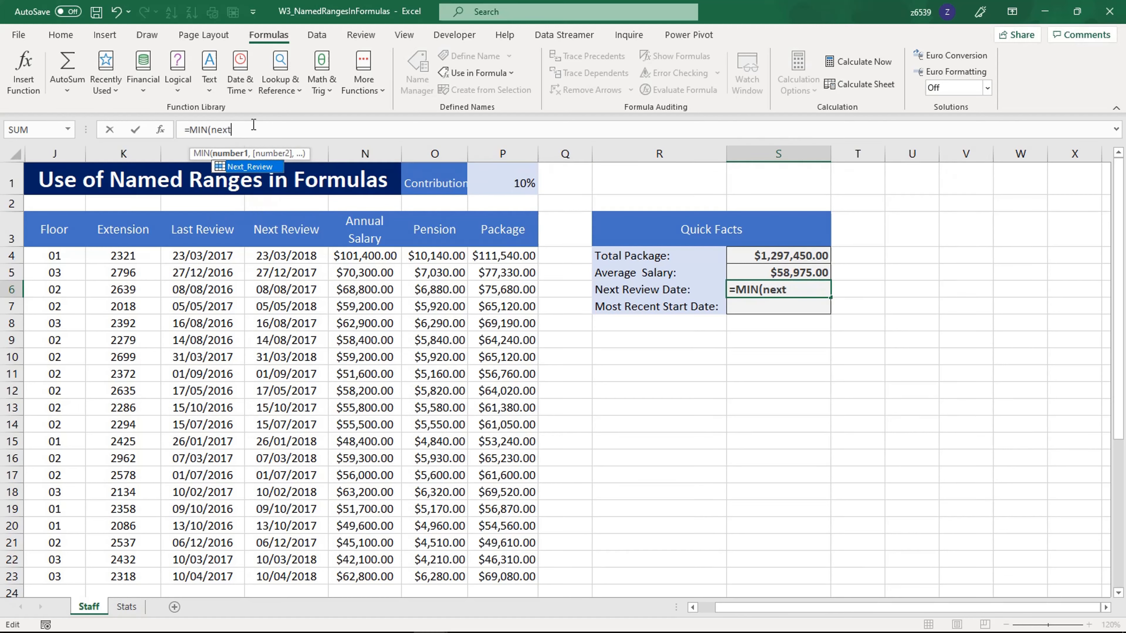
key(Tab)
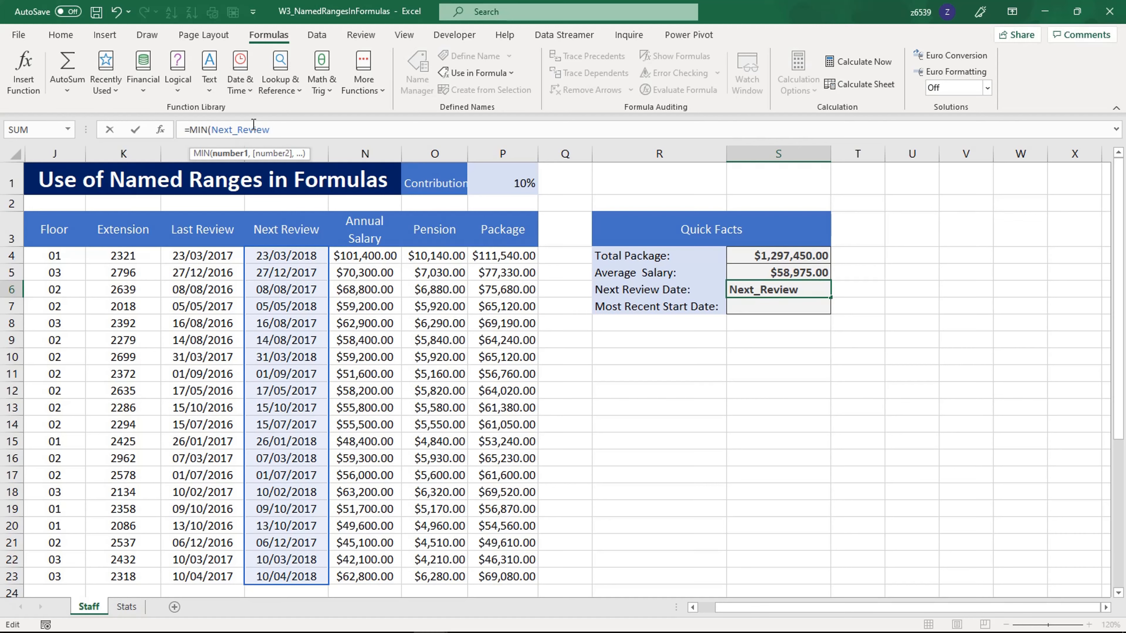
key(Return)
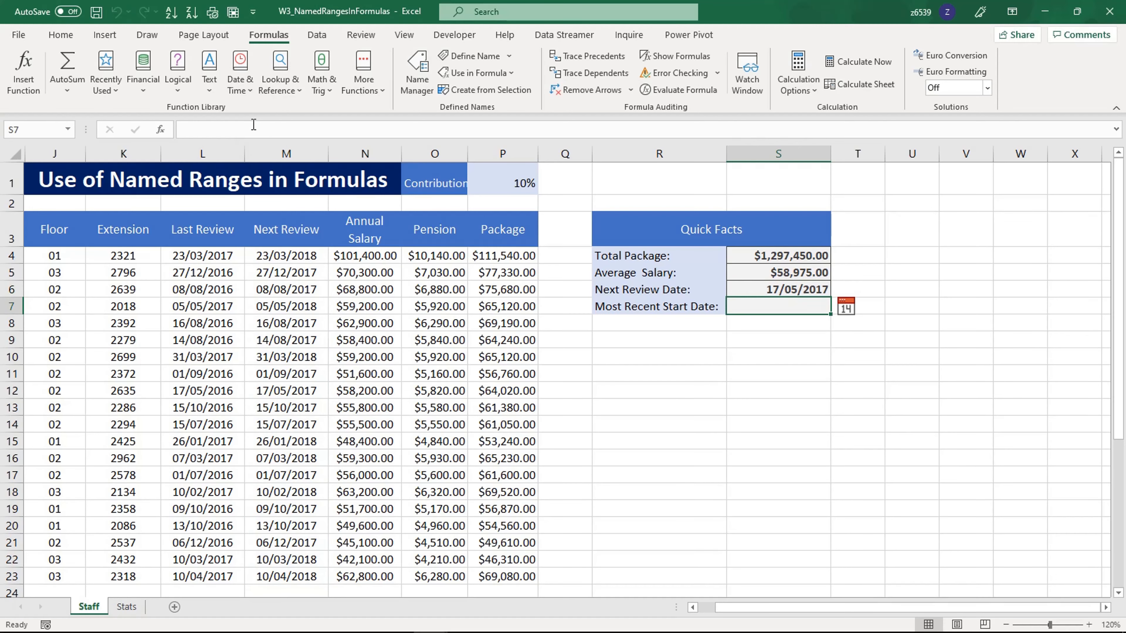
Calculate the Most Recent Start Date in cell S7 with =MAX(Last_Review)
text(=)
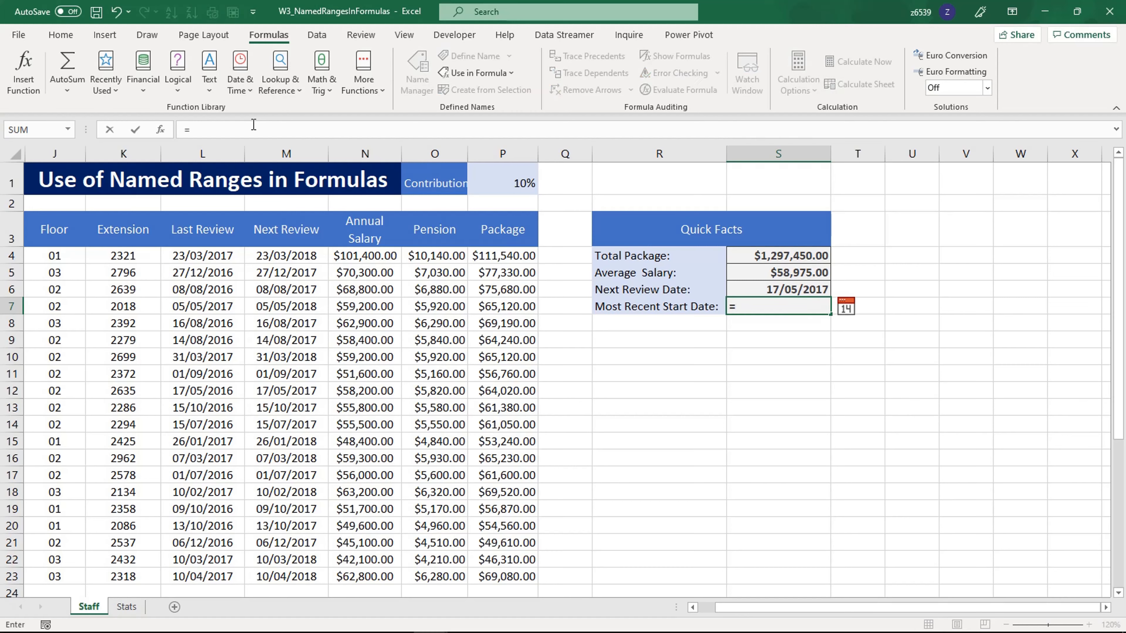
text(MAX()
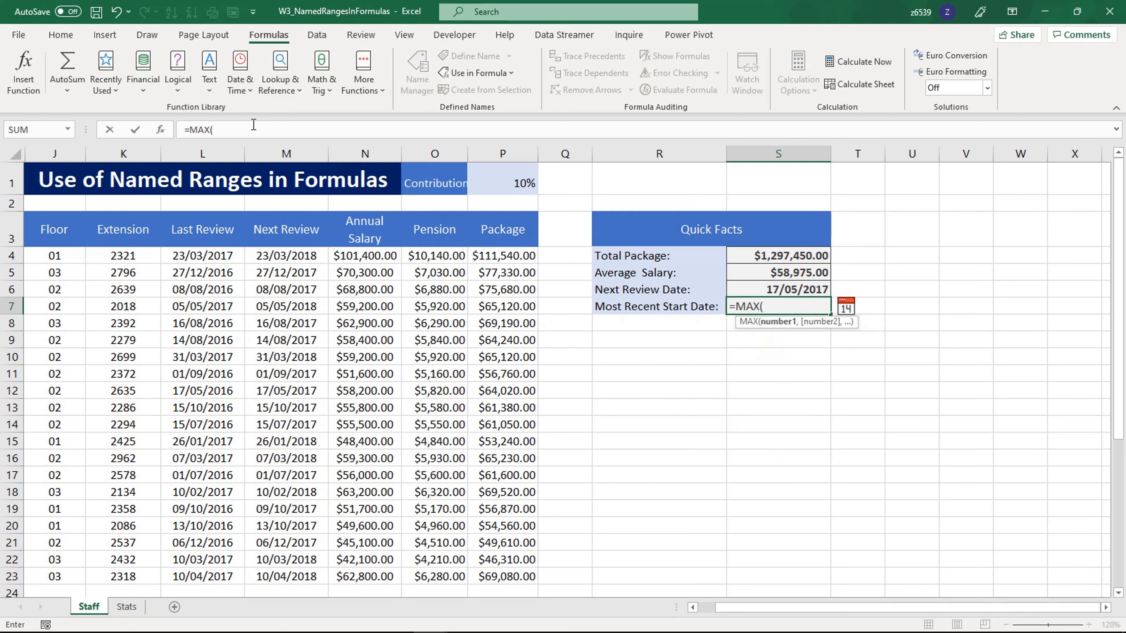
text(l)
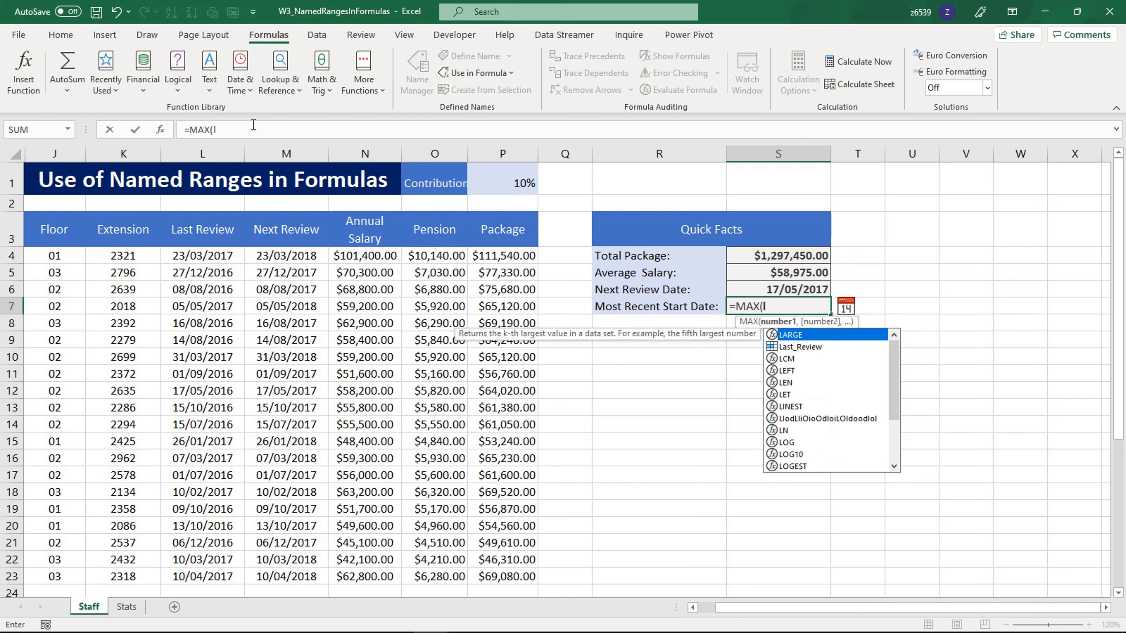
text(ast)
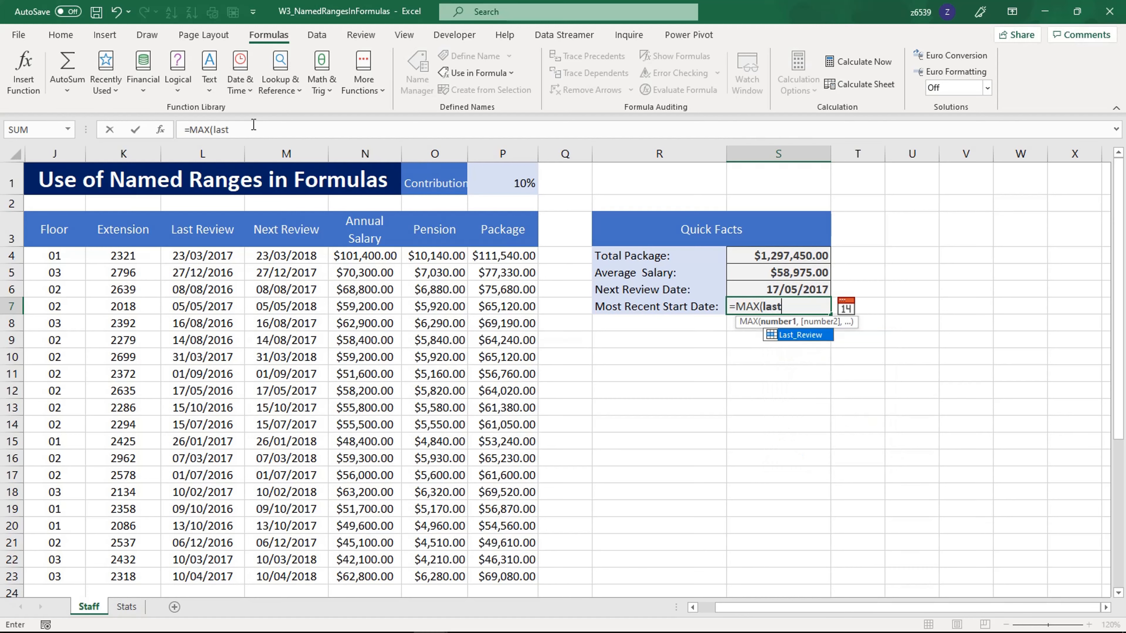
key(Tab)
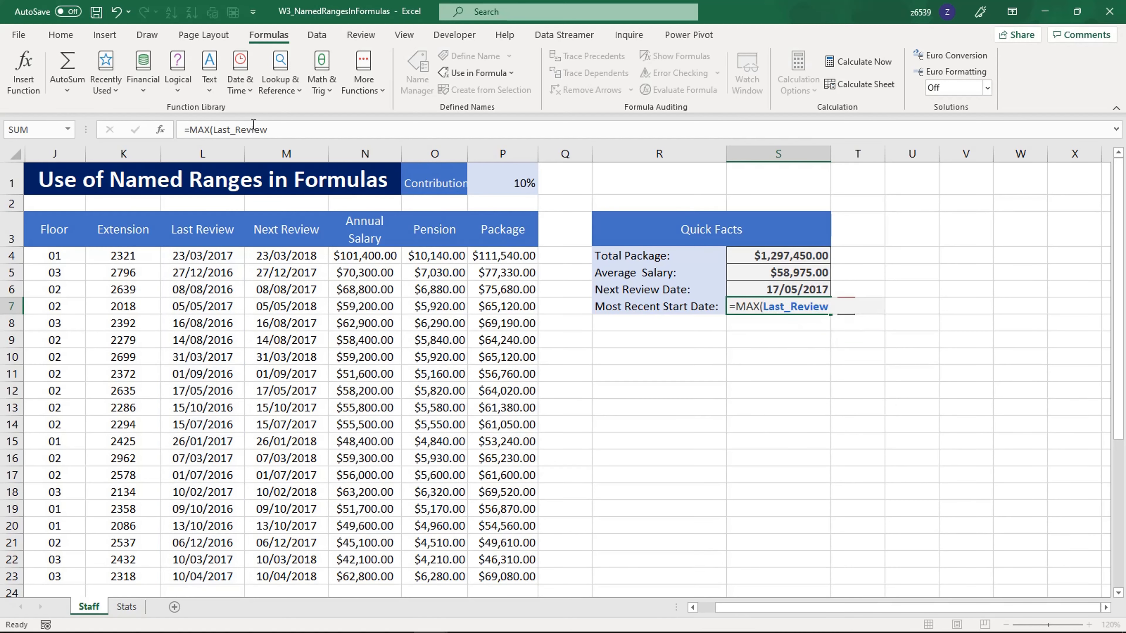
key(Return)
key(Up)
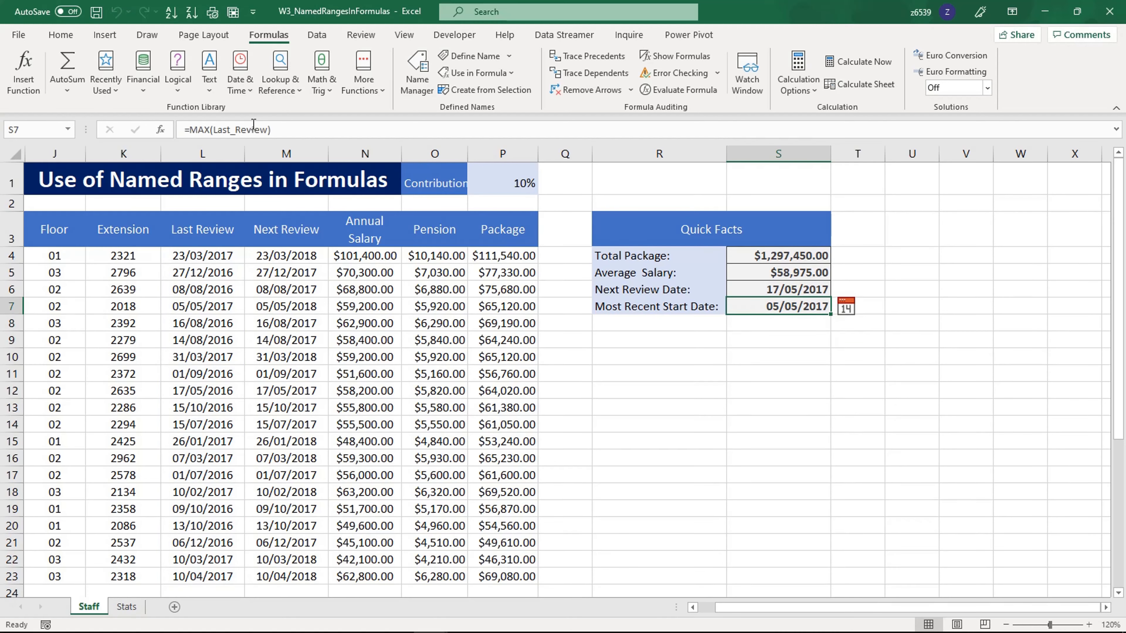
Inspect the Total Package formula, the first Pension formula, and the salary and contribution rate cells it uses
click(784, 255)
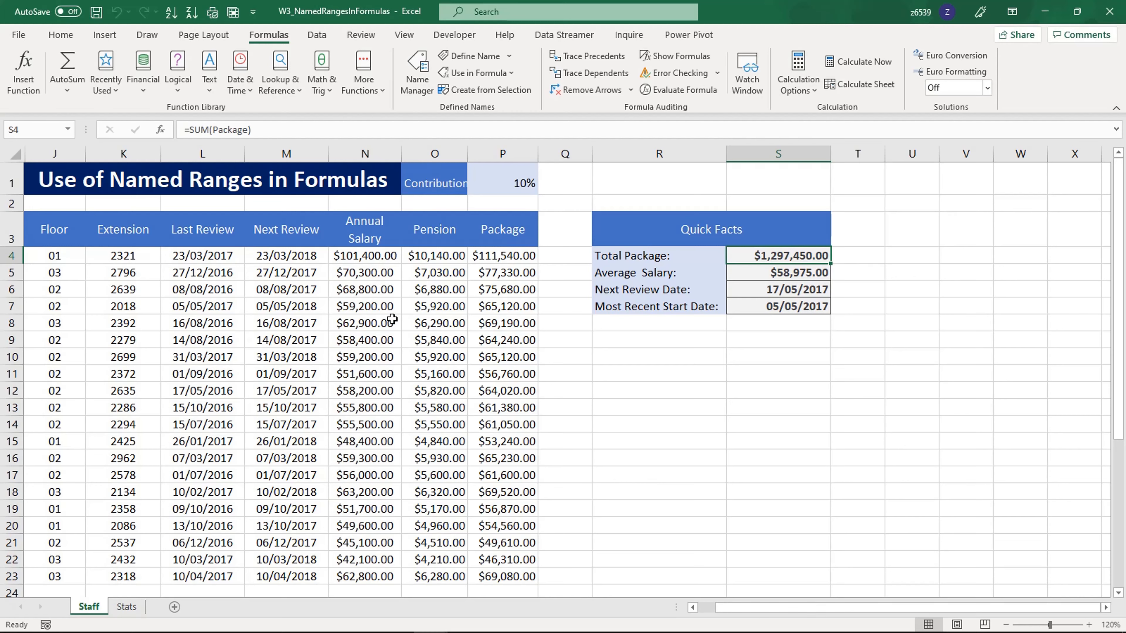
click(769, 342)
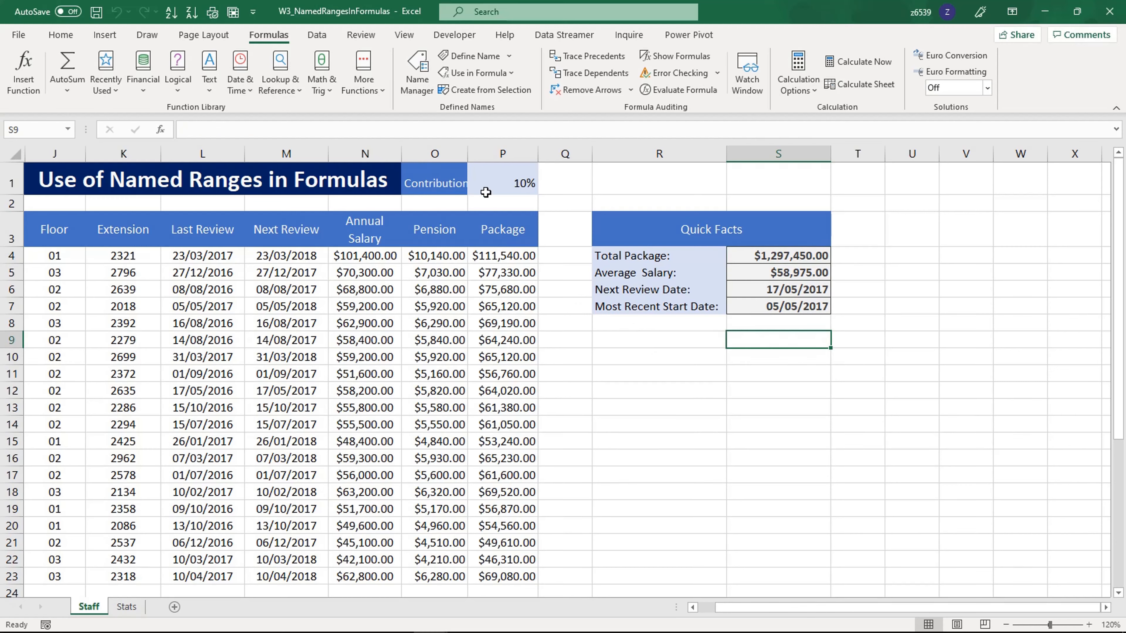
click(449, 252)
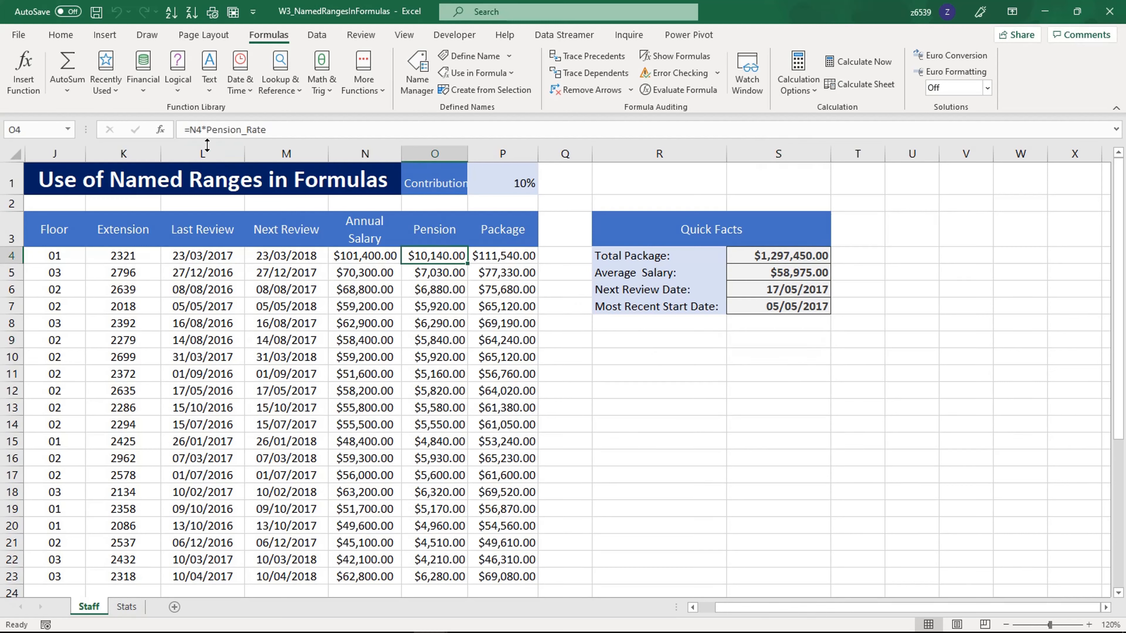
click(362, 254)
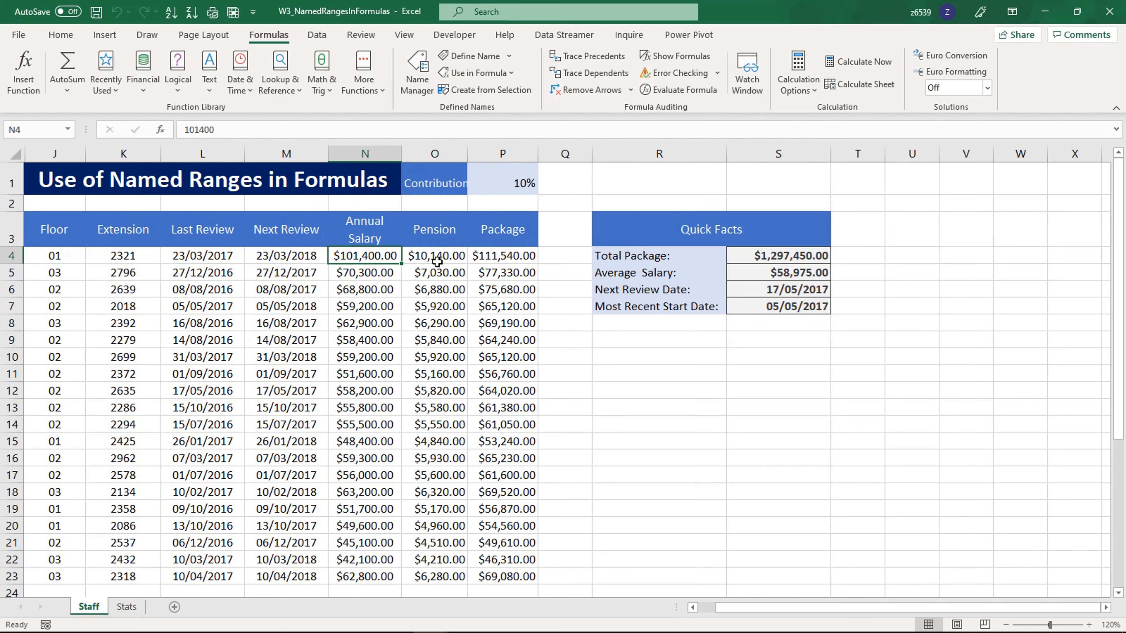
click(505, 190)
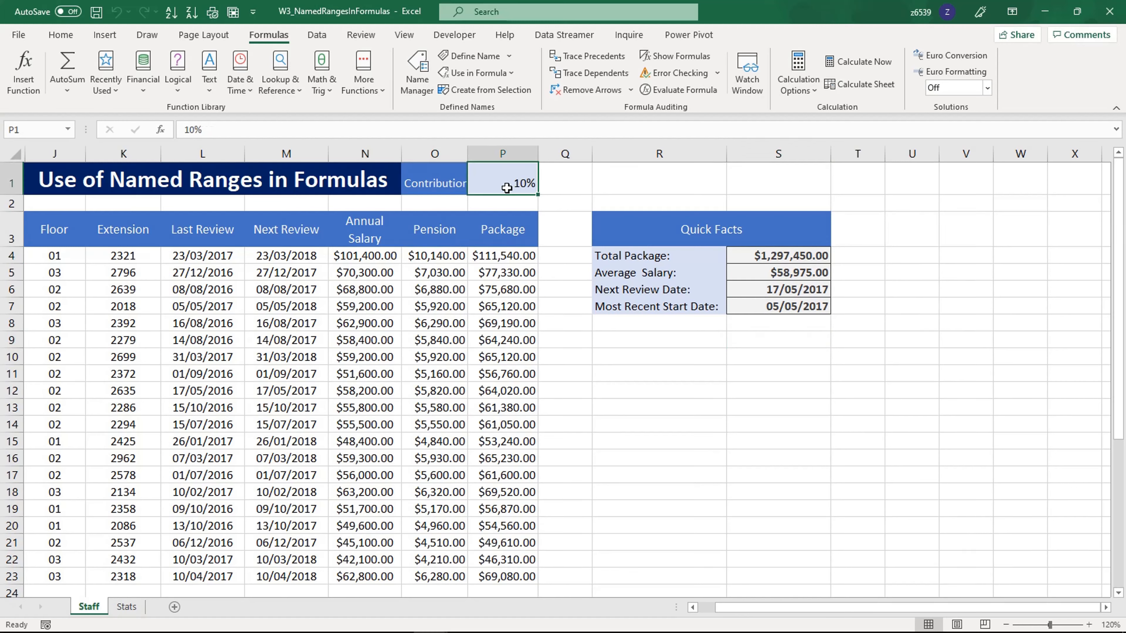
Clear the Pension formulas for all staff in cells O4:O23
click(425, 258)
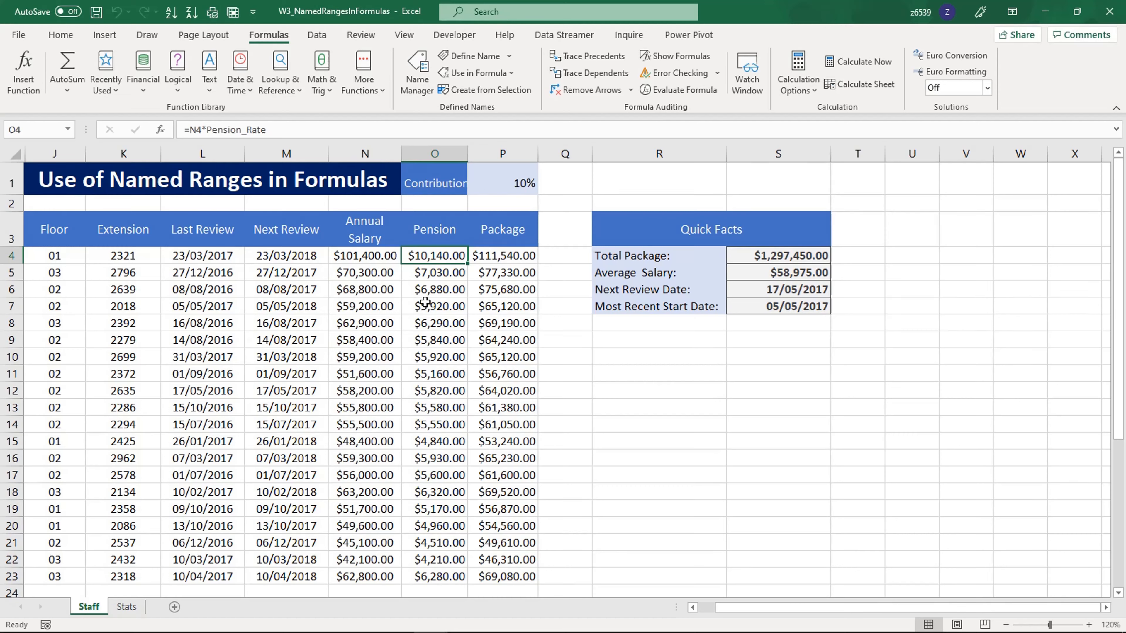
key(ctrl+shift+Down)
key(Delete)
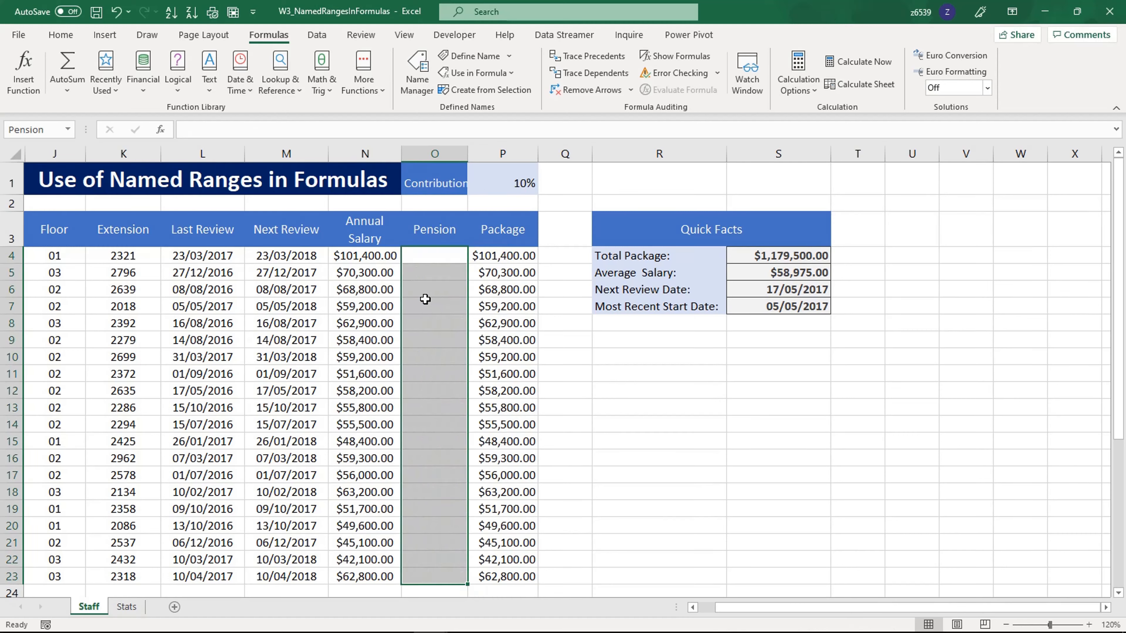
Enter =N4*Pension_Rate in cell O4 to calculate the first staff member's pension
key(Up)
key(Down)
text(=)
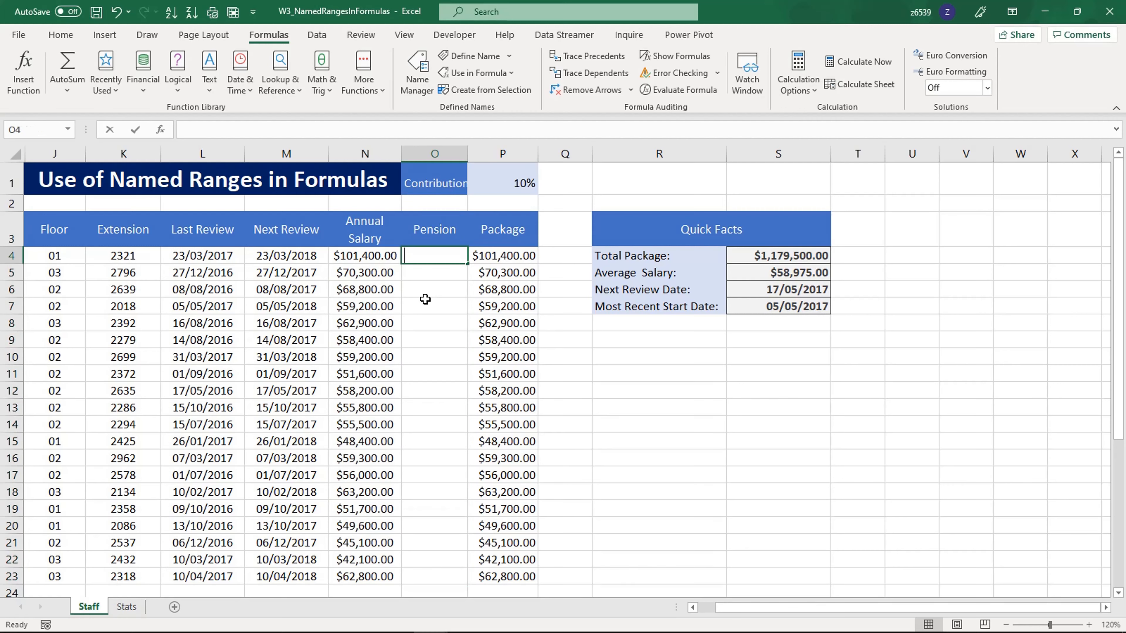
click(377, 260)
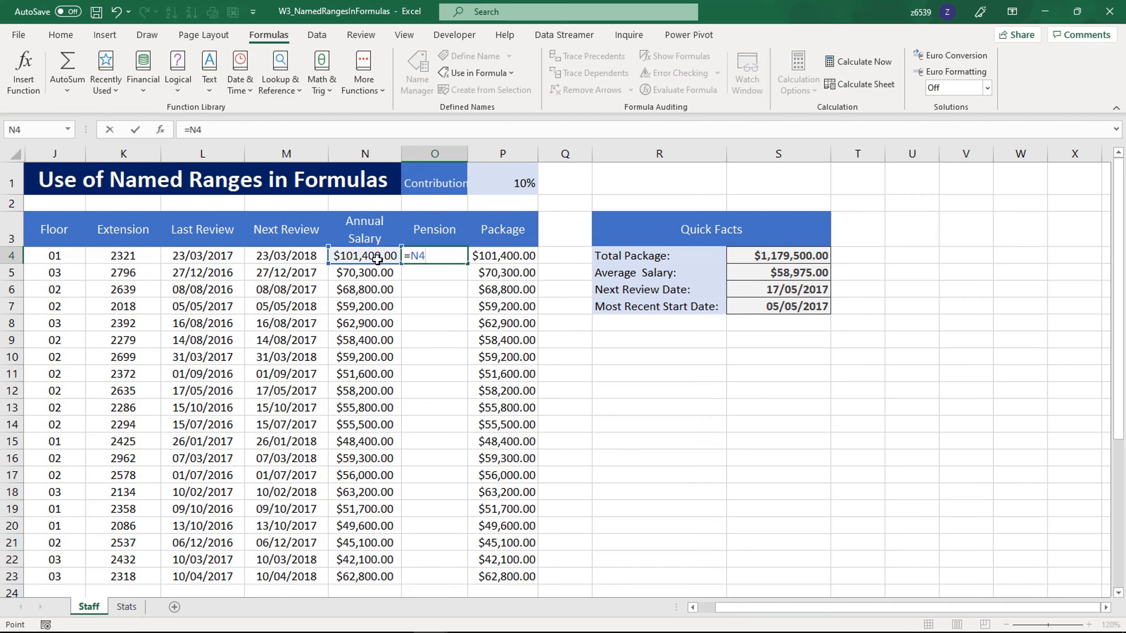
text(*)
text(pen)
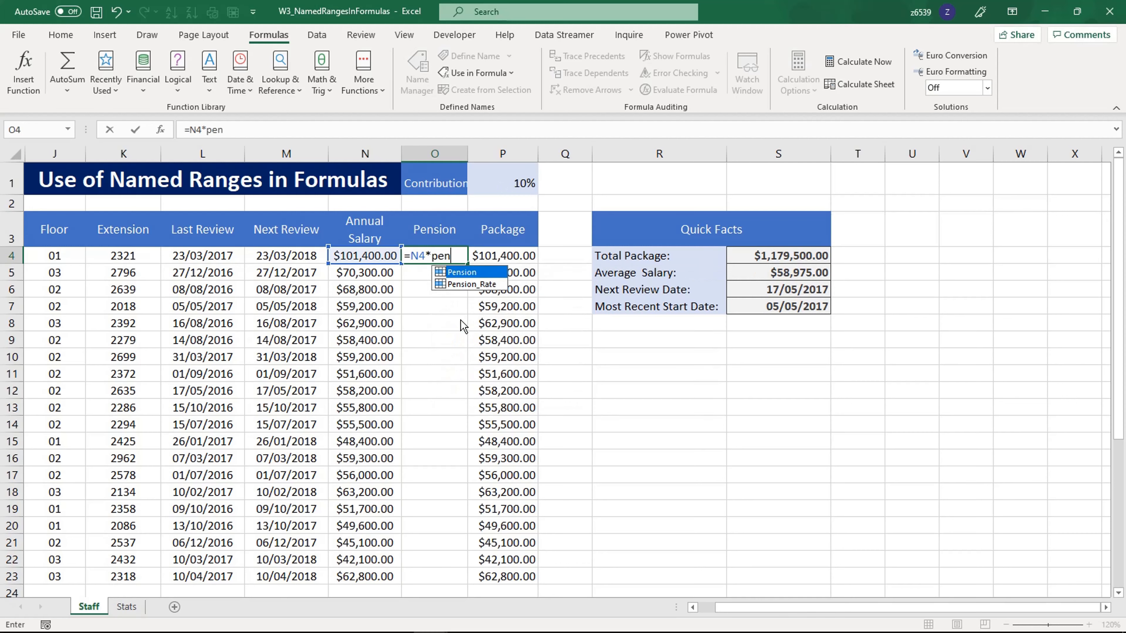
double_click(472, 284)
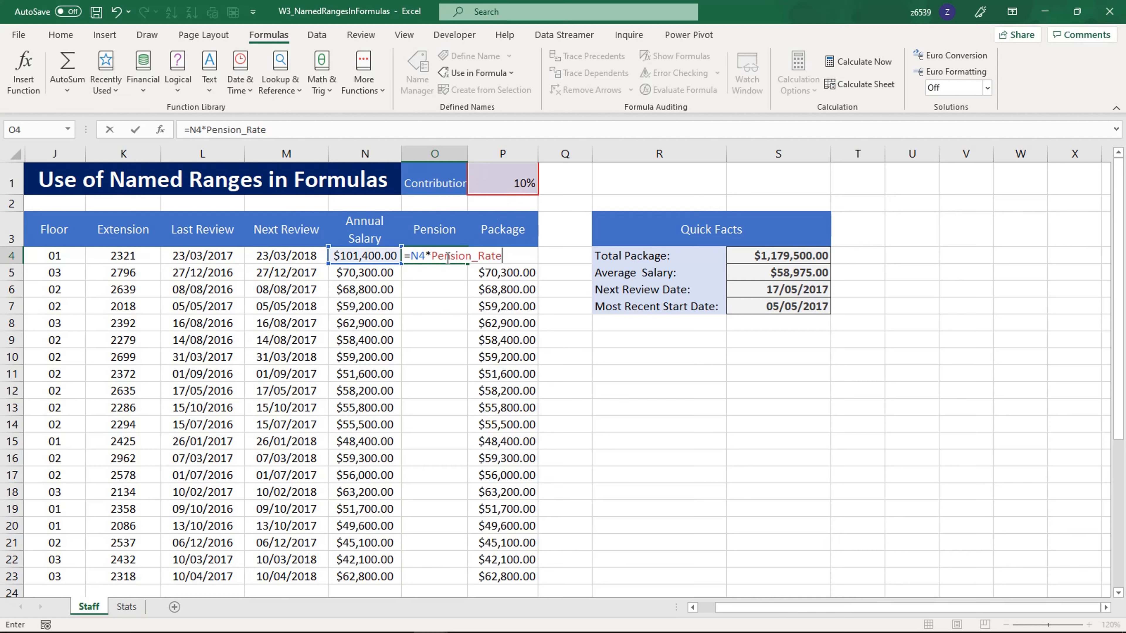
key(Return)
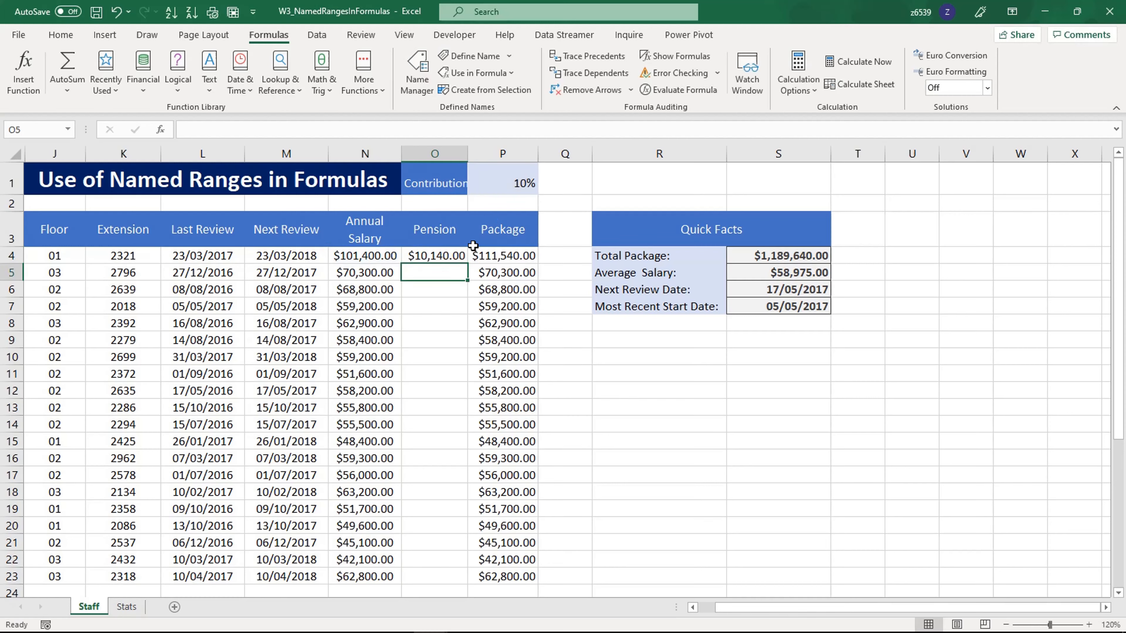
Fill the Pension formula from O4 down to O23 and check the copied formula in O10
click(458, 260)
drag(467, 264, 439, 579)
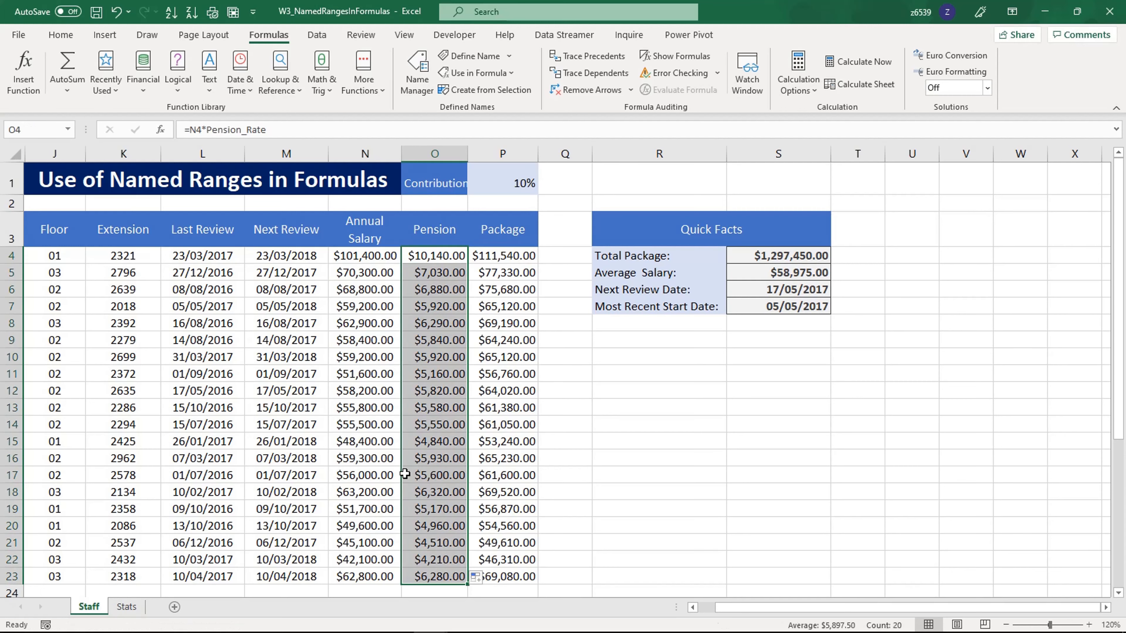
click(430, 357)
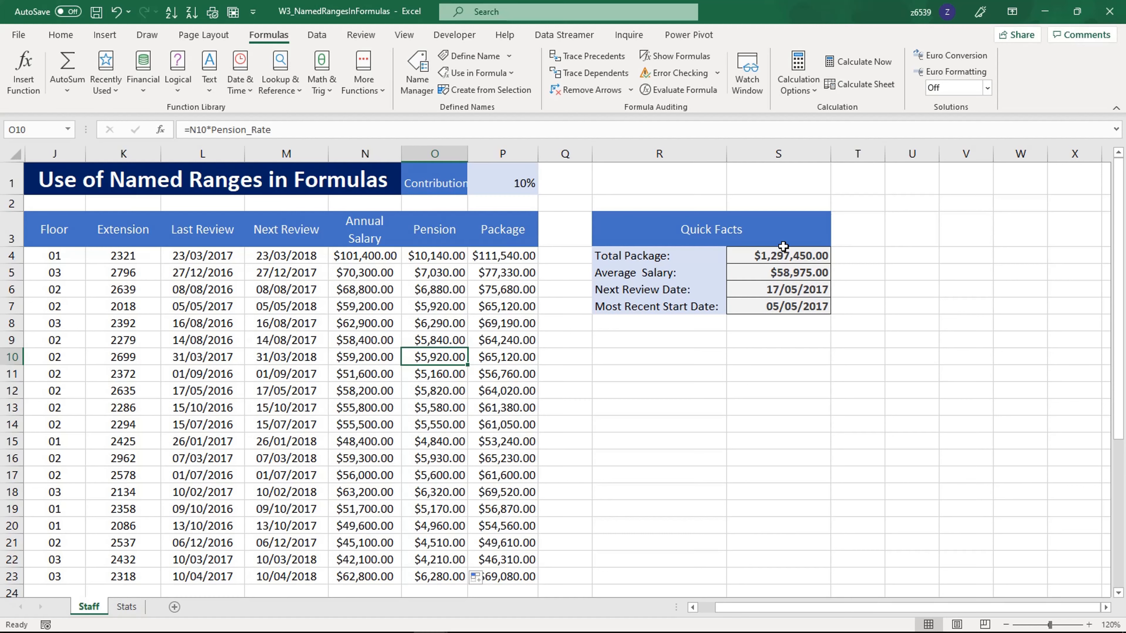
click(792, 360)
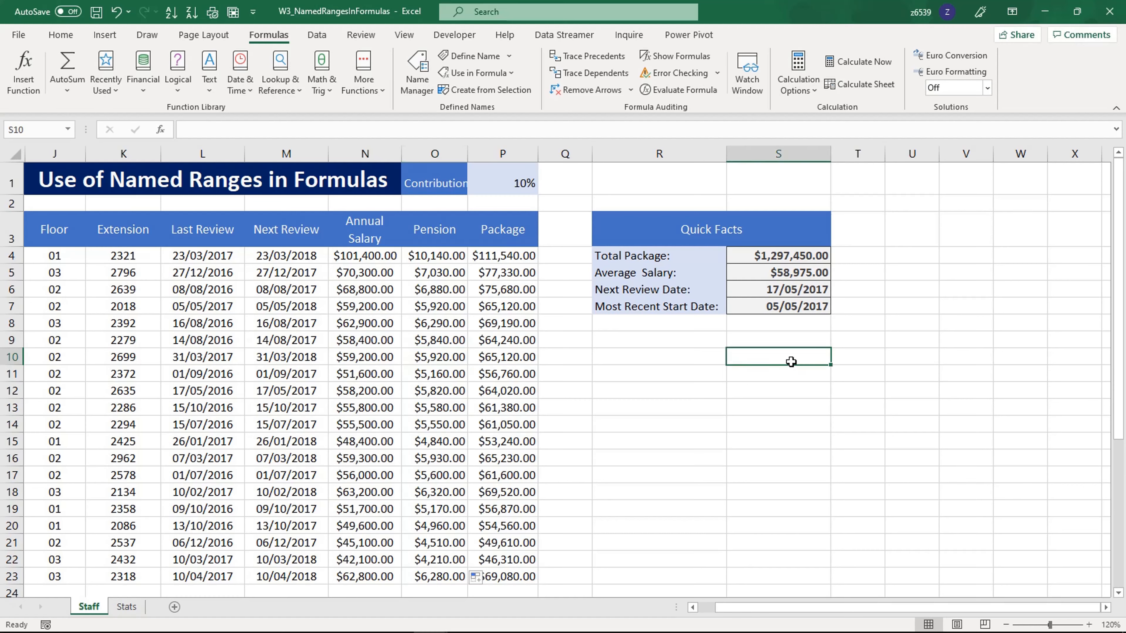